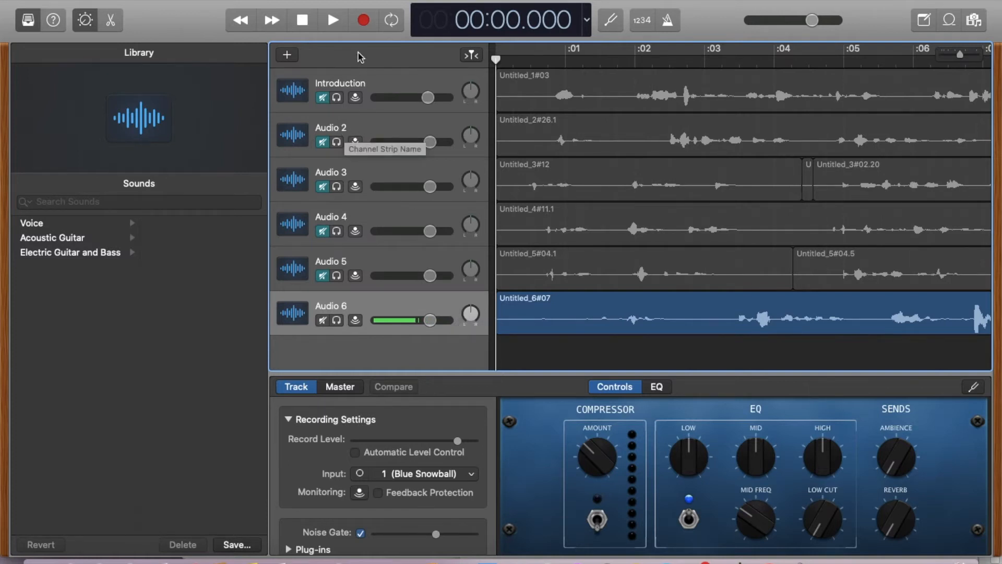
- Rename the Audio 2 track as Preface
double_click(344, 131)
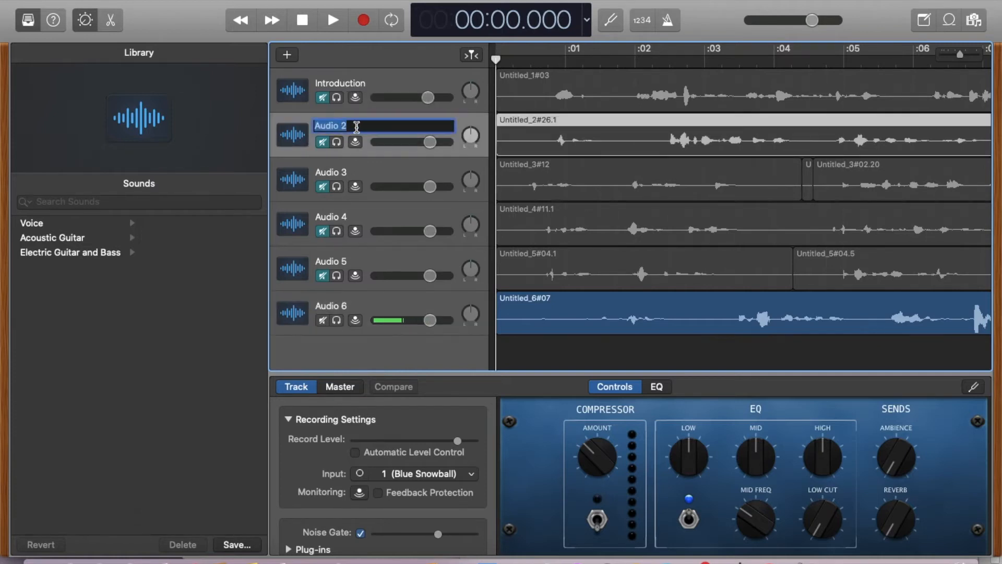
type("Pr")
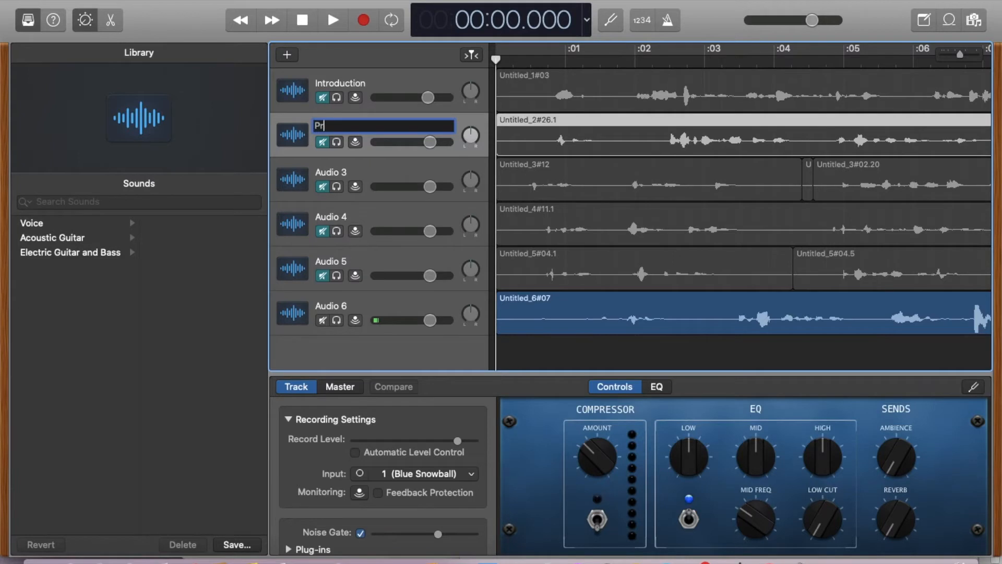
type("eface")
left_click(359, 175)
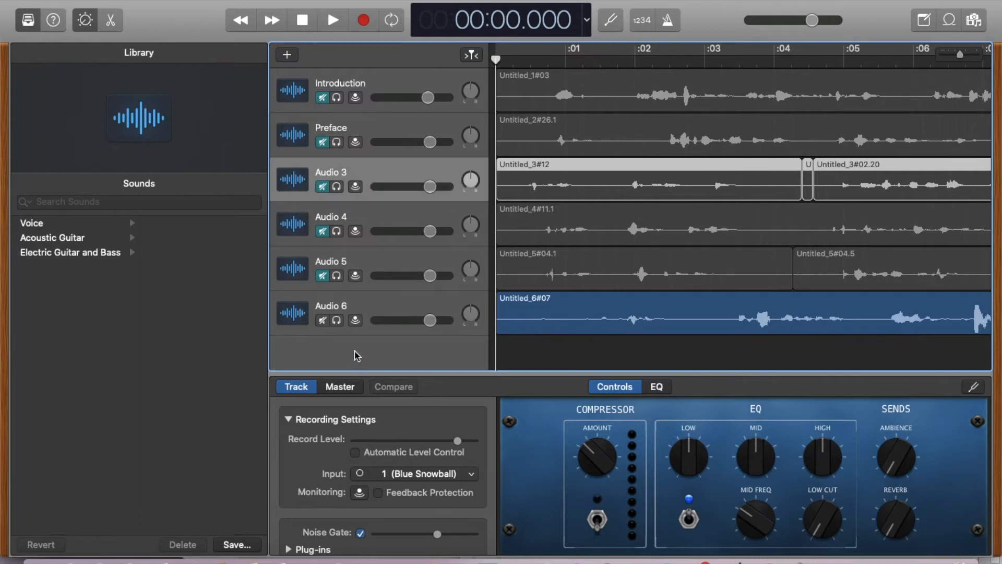
- Add a microphone audio track directly below Audio 3, and delete that new track
key("super+f")
left_click(288, 56)
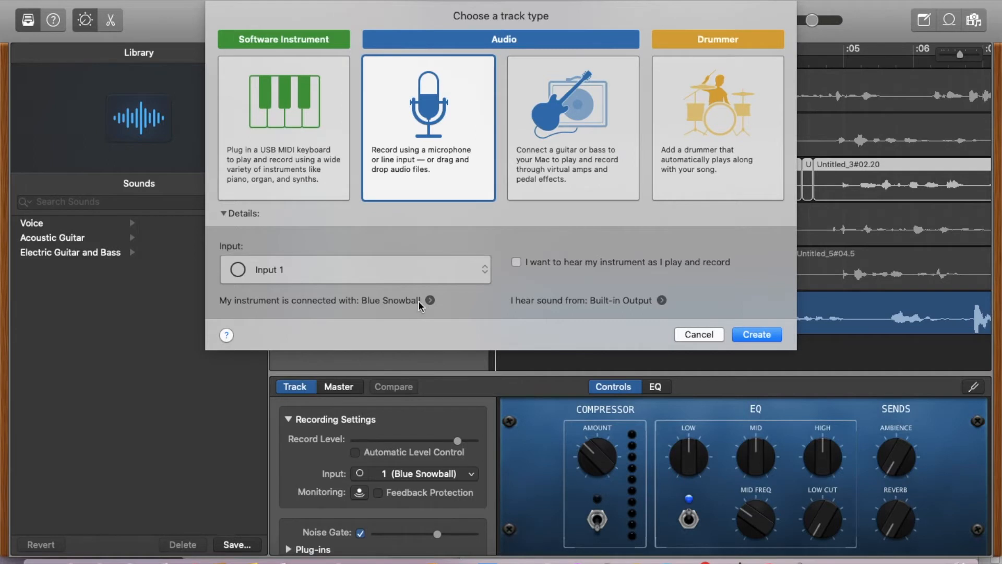
left_click(757, 335)
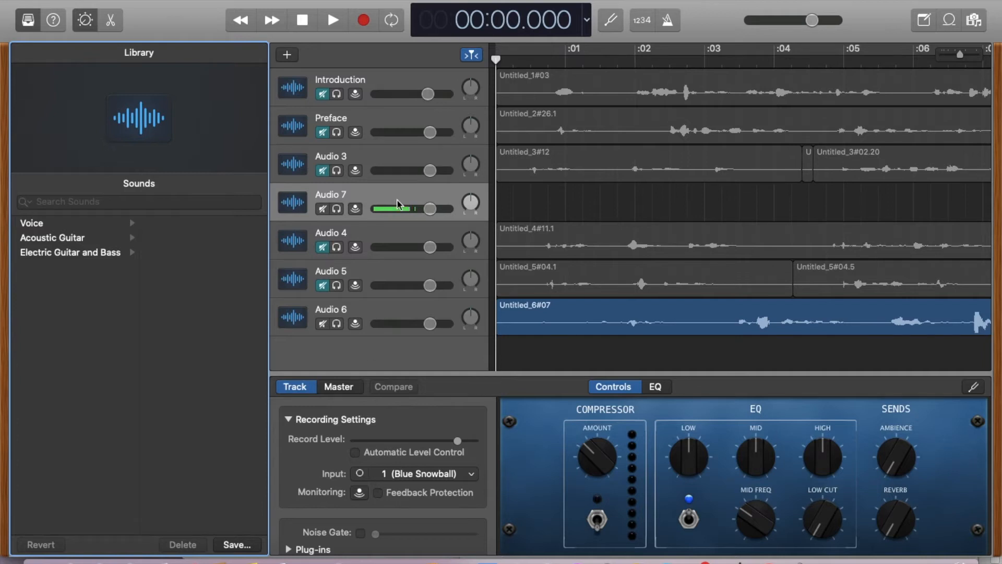
left_click(379, 200)
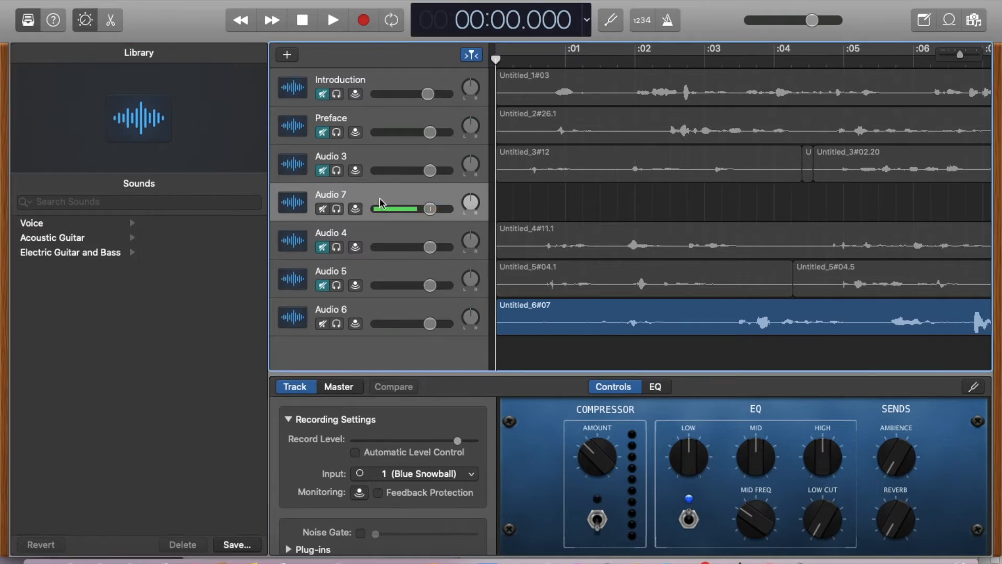
key("super+BackSpace")
- Add a microphone audio track below Audio 6 at the end of the track list, and delete it again
left_click(383, 316)
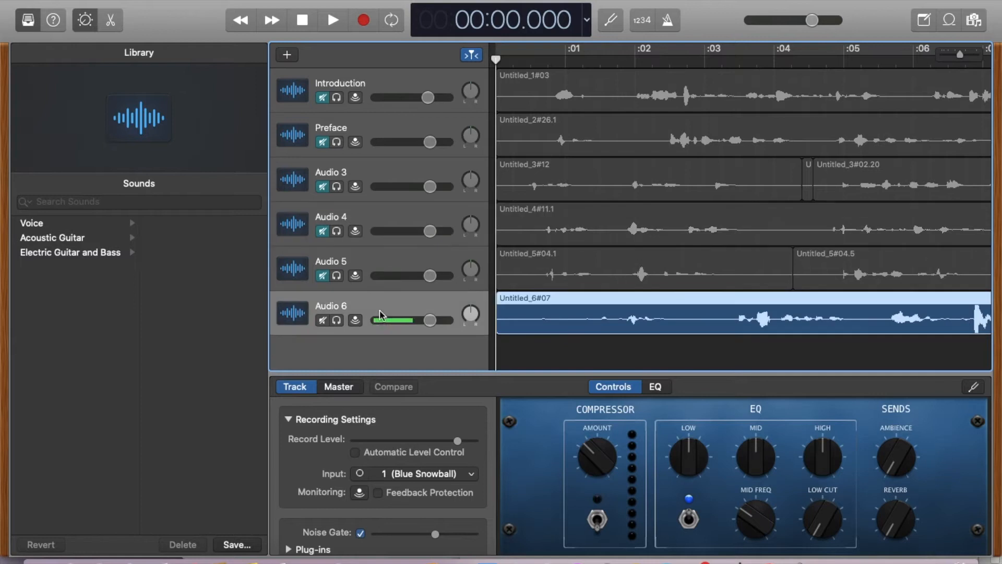
left_click(287, 56)
left_click(756, 335)
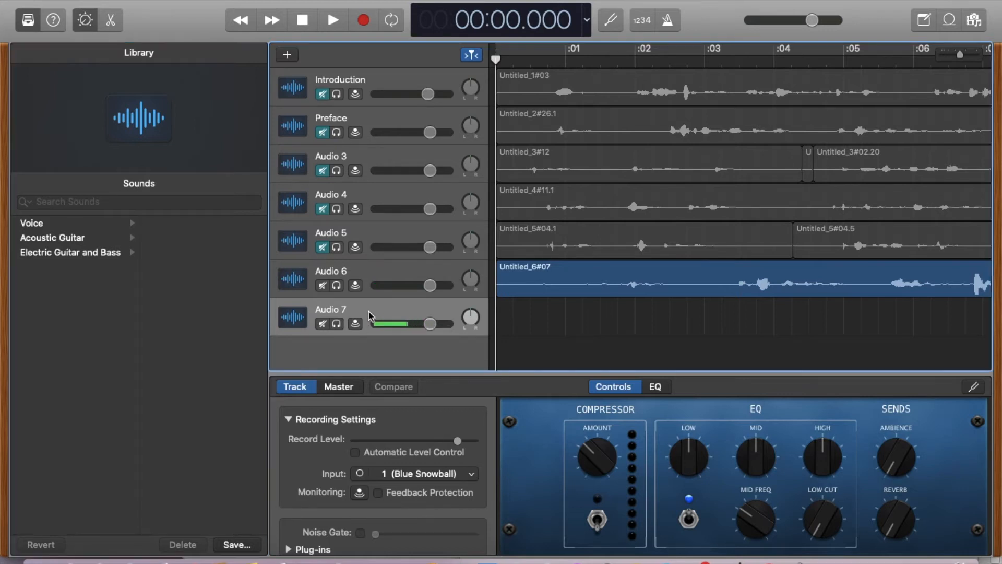
key("super+BackSpace")
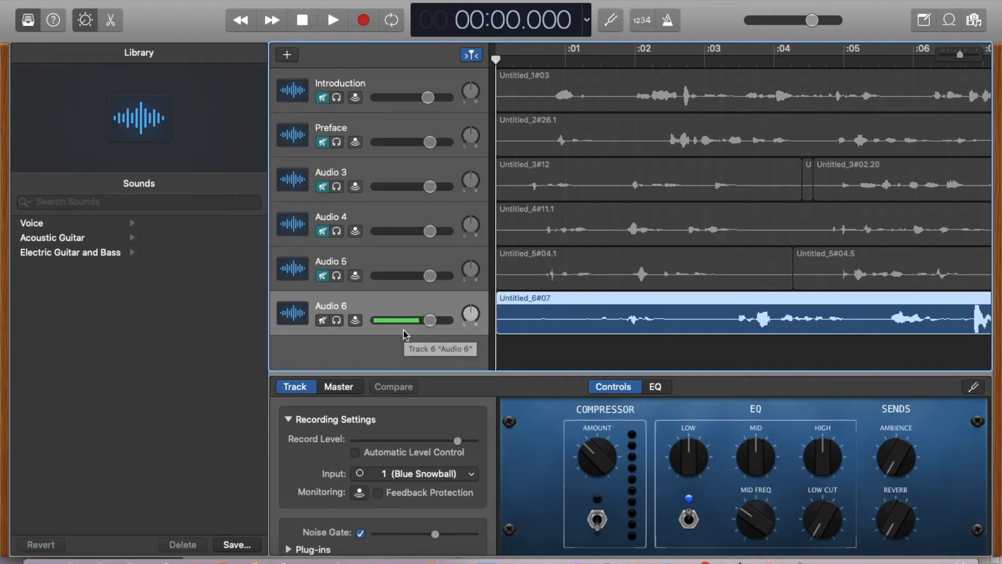
- Examine the master effects settings and the master output controls
left_click(335, 387)
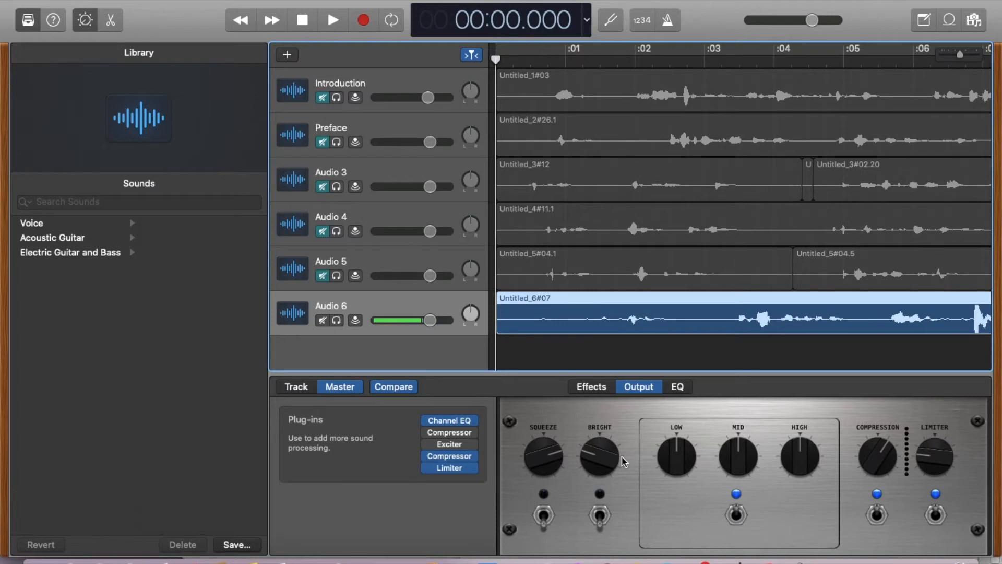
left_click(589, 388)
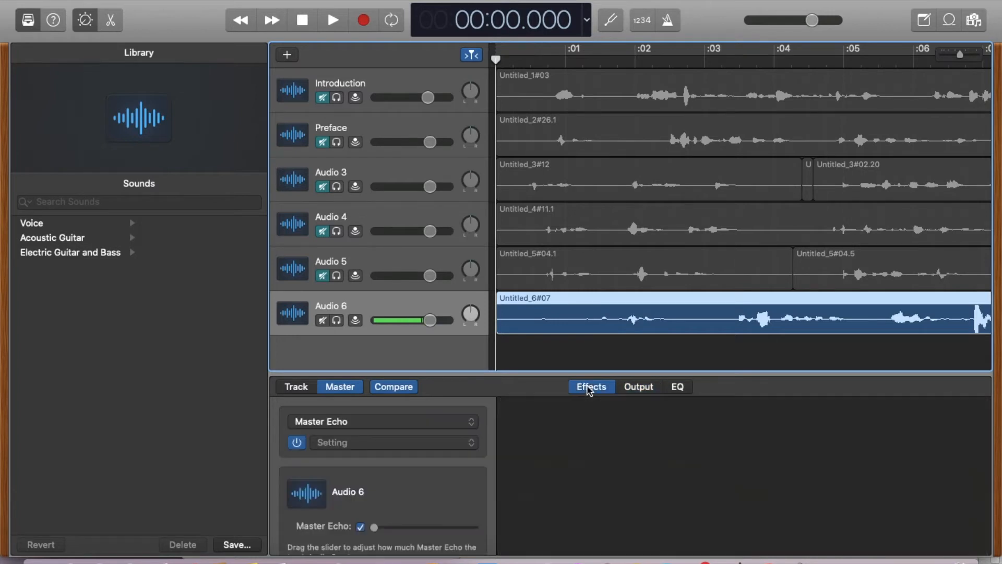
left_click(638, 387)
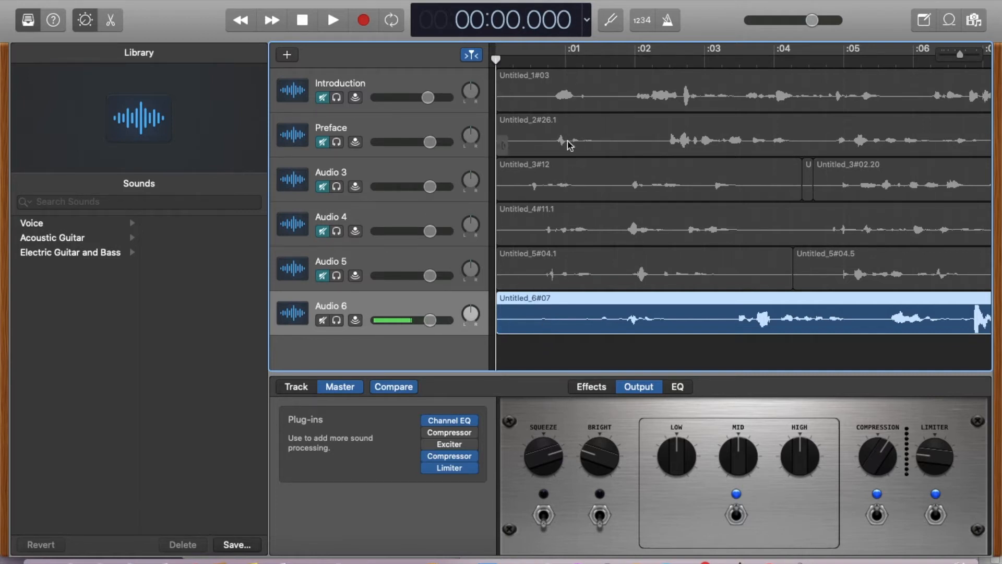
- Set the counter's display mode to Time
left_click(589, 22)
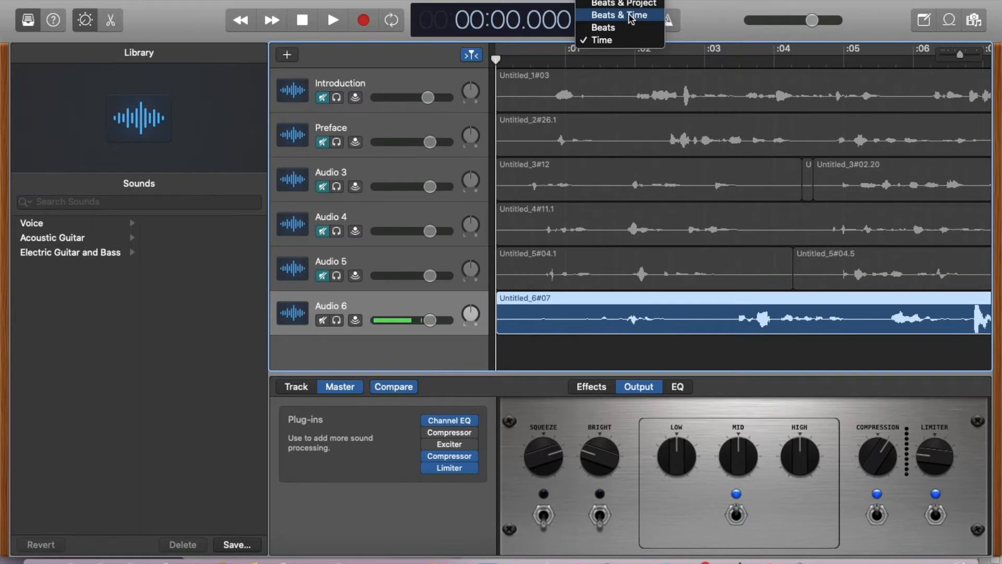
left_click(603, 40)
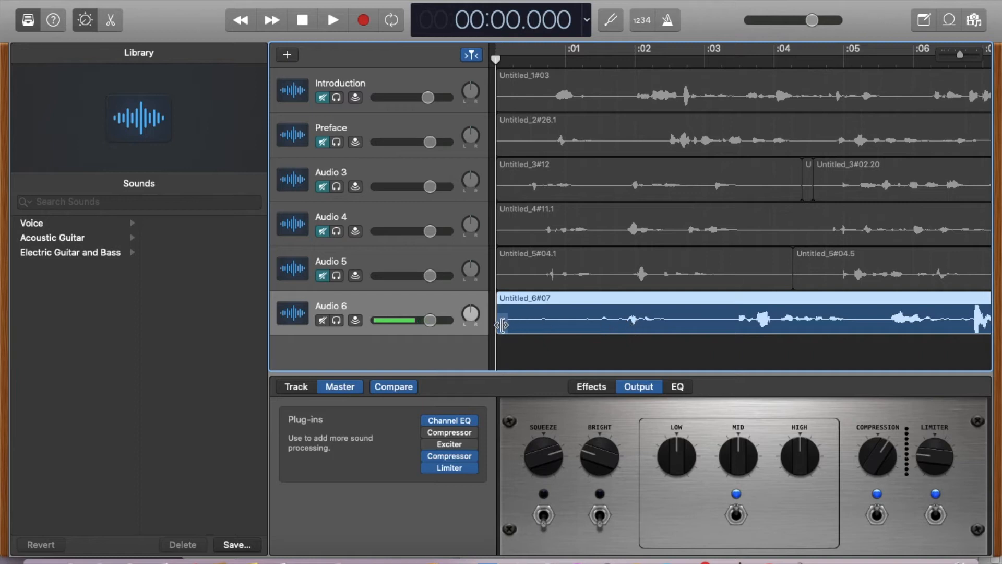
- Trim the silence off the beginning of the Audio 6 region so speech starts sooner, and play the opening
mouse_move(502, 325)
left_mouse_down()
mouse_move(548, 323)
mouse_move(501, 311)
left_mouse_up()
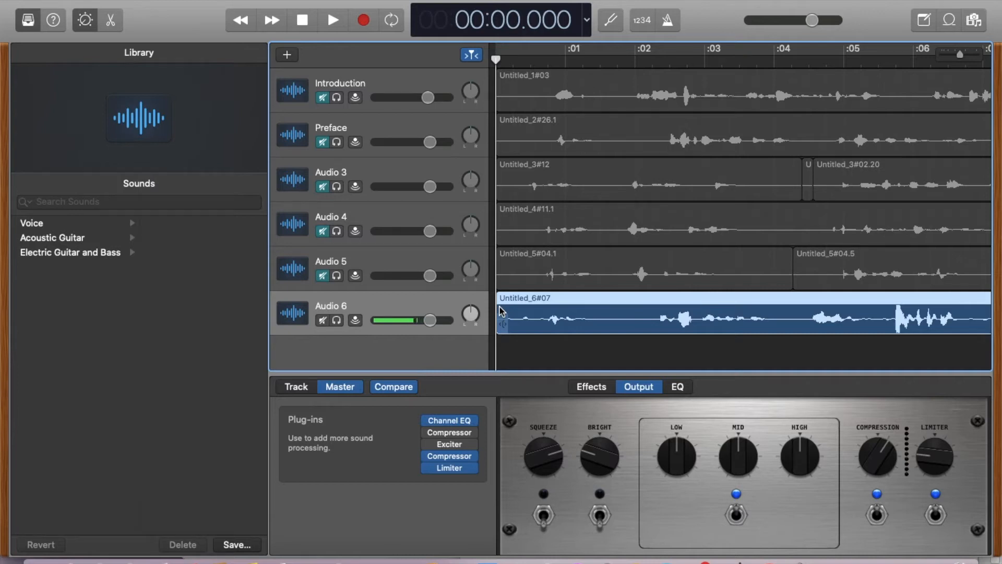
key("space")
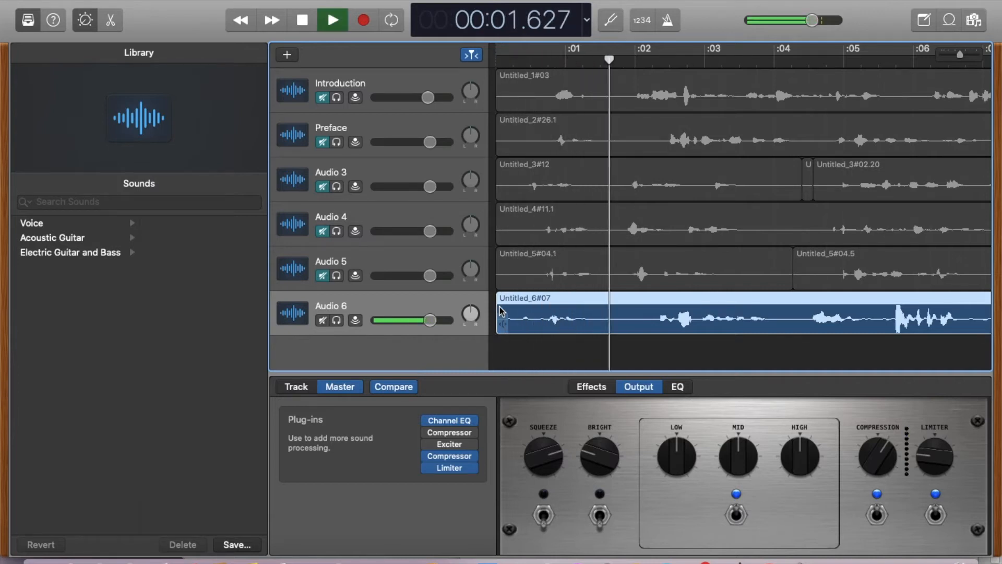
key("space")
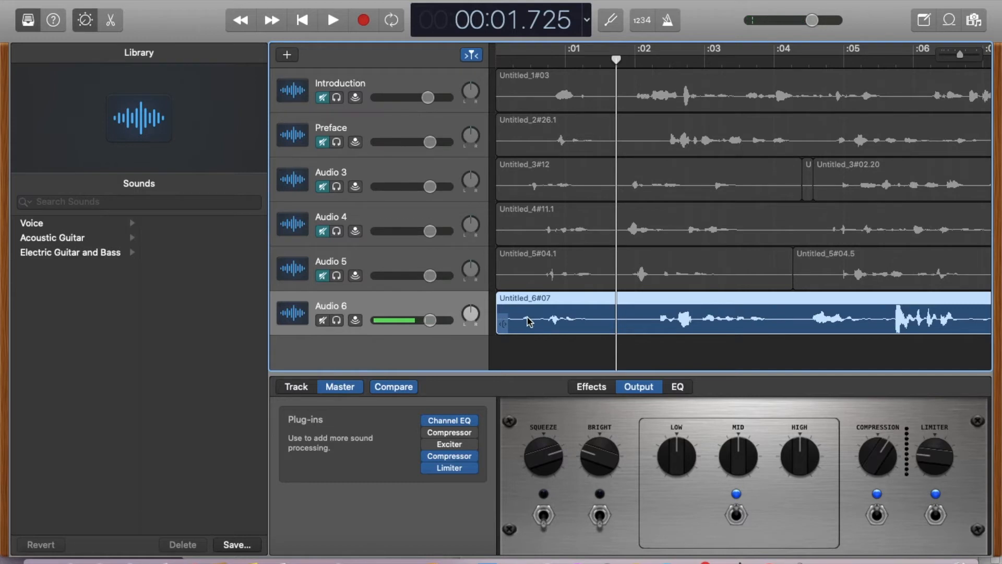
- Record two short silent takes over the start of Audio 6 from the project start, about 0.7 s and 0.15 s long
left_click(302, 21)
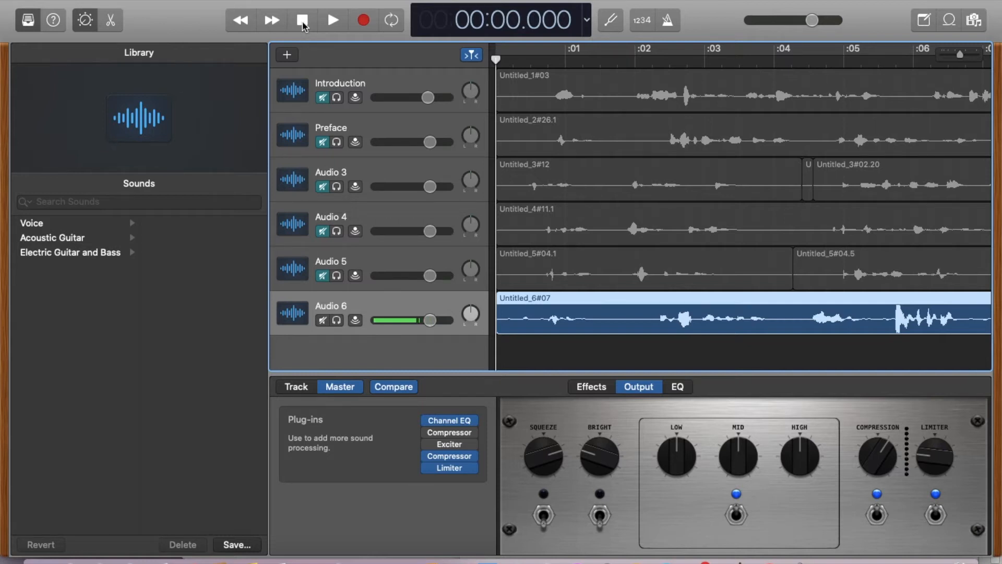
left_click(367, 24)
left_click(368, 25)
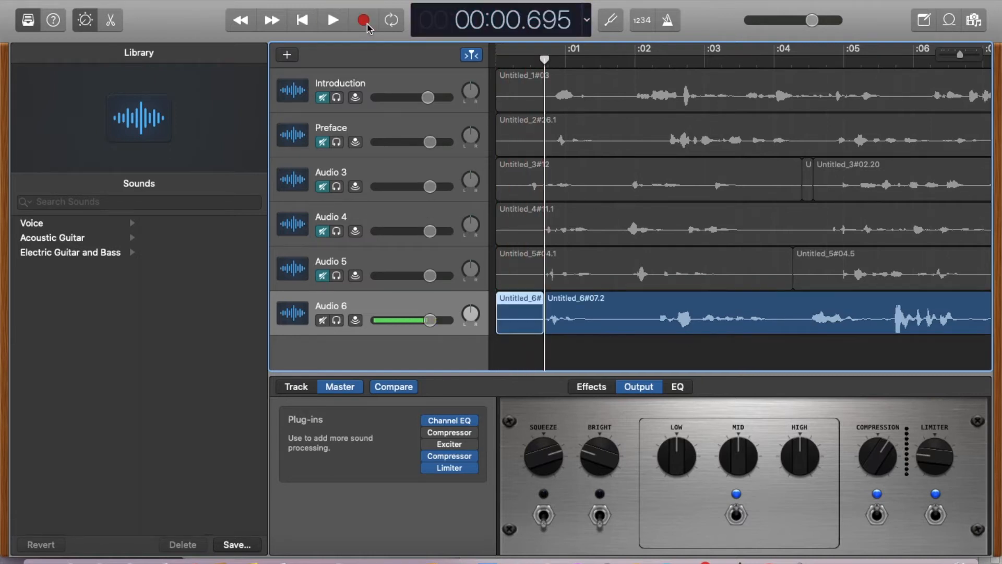
left_click(301, 23)
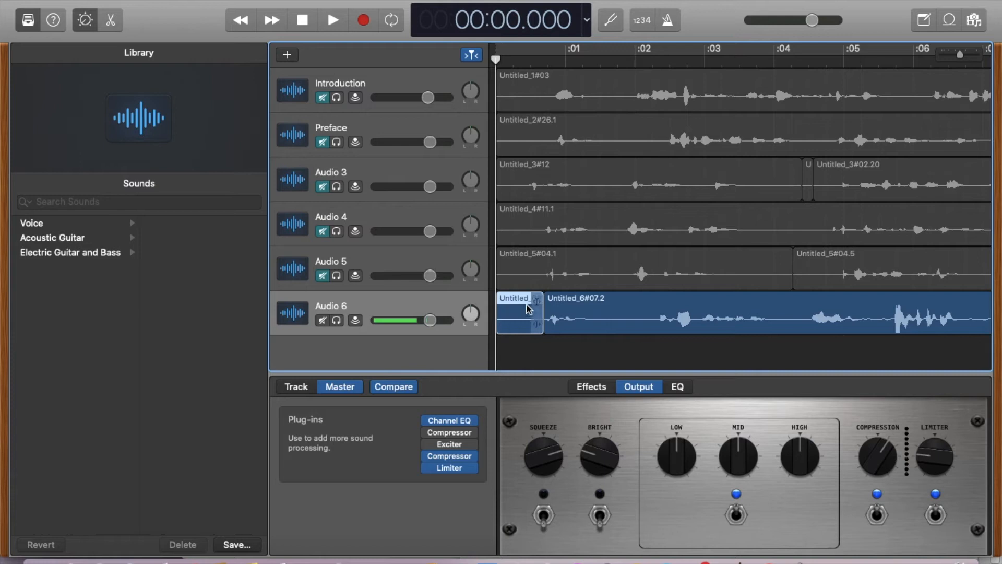
key("space")
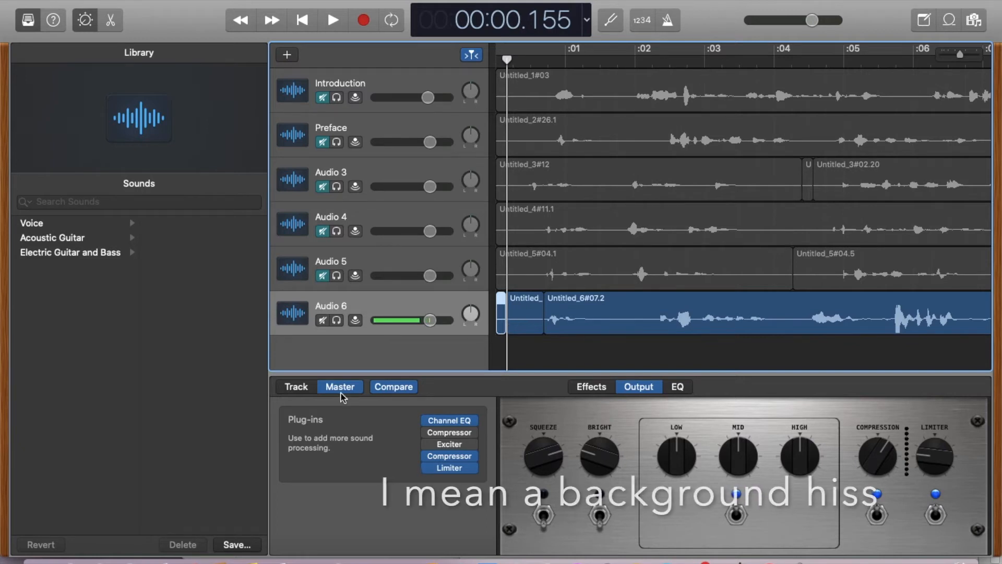
- Show the Audio 6 track controls and adjust its noise gate to about -39 dB
left_click(298, 389)
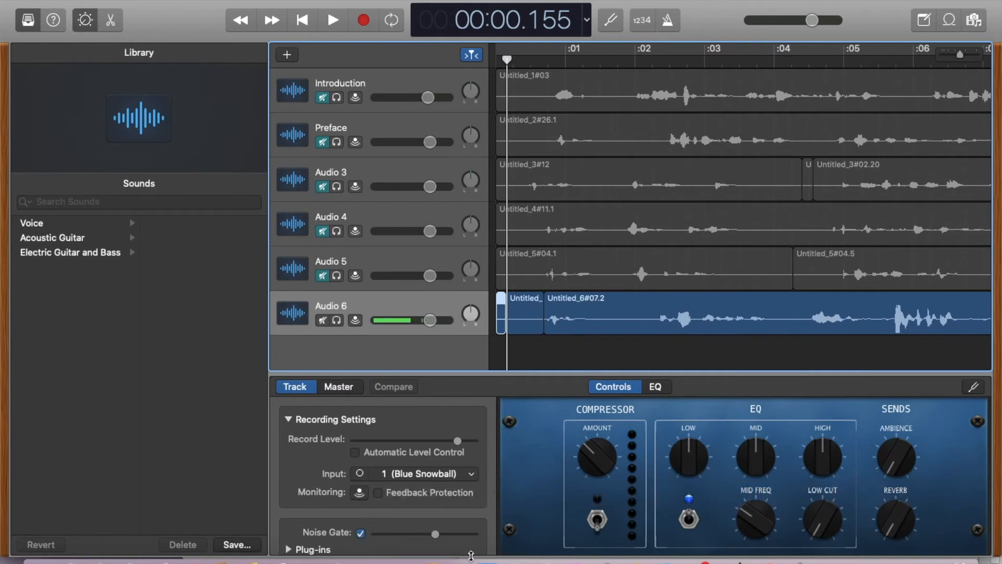
left_click(437, 538)
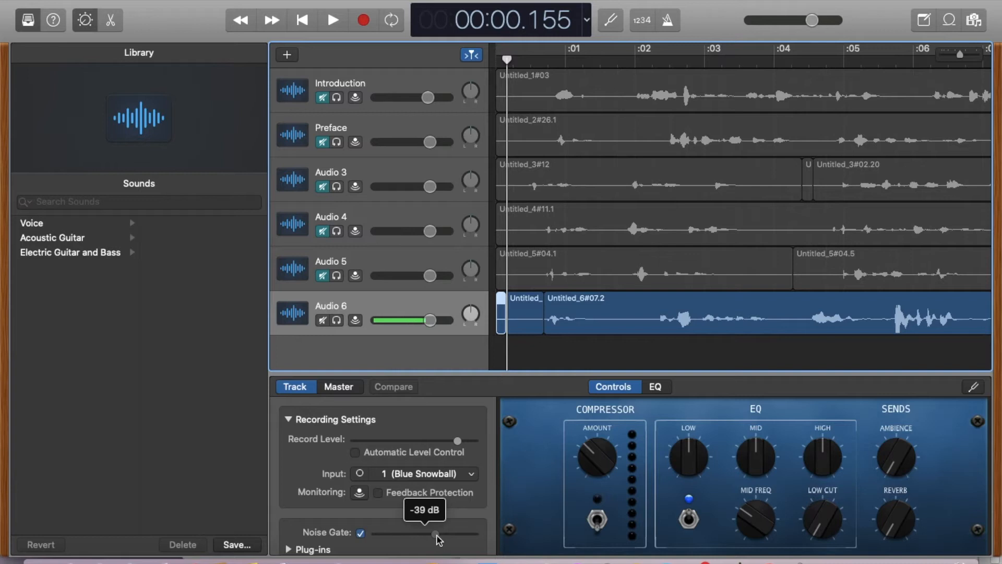
left_click_drag(437, 535, 437, 535)
left_click(437, 535)
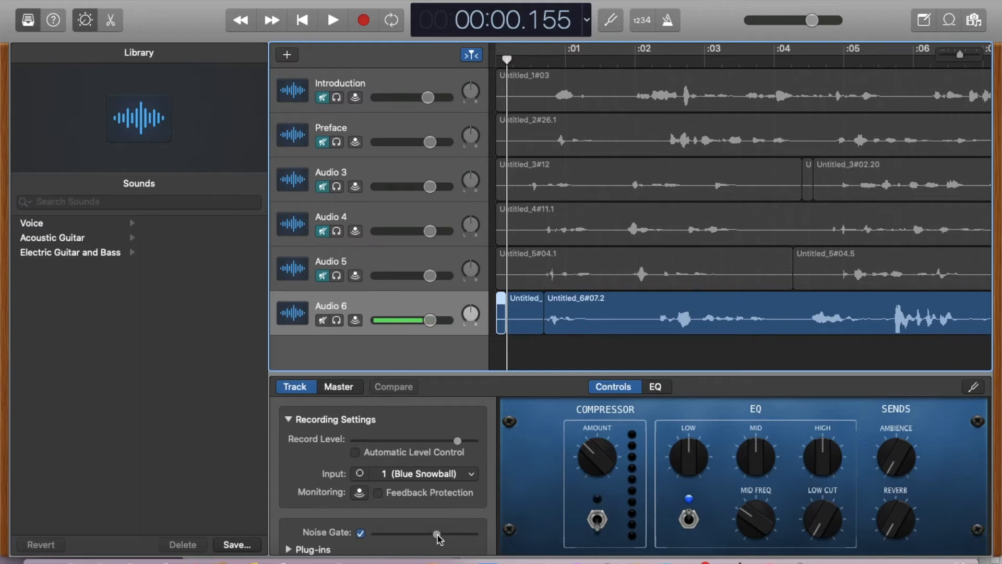
- Play Audio 6 from the project start for about one second to listen for background hiss
left_click(302, 20)
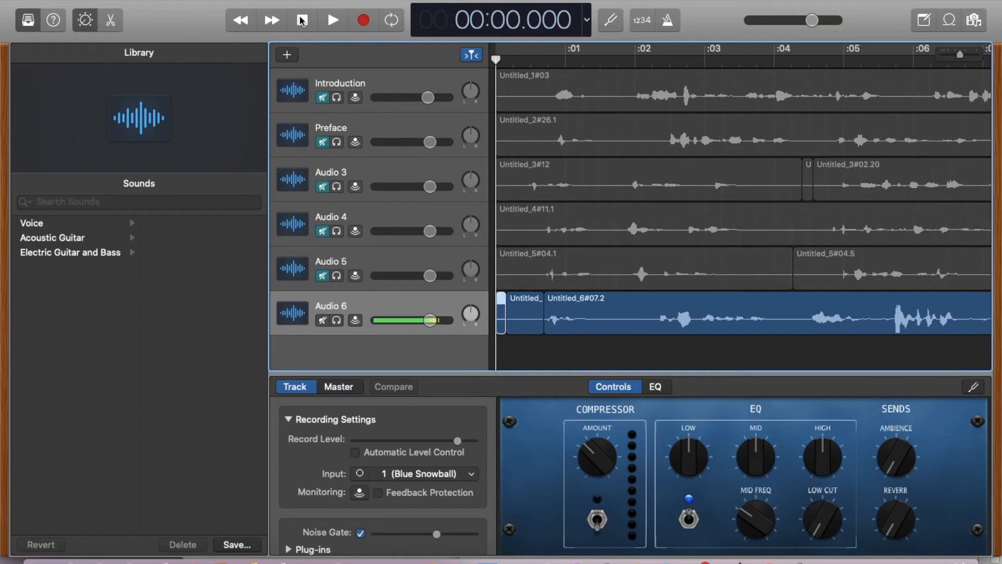
key("space")
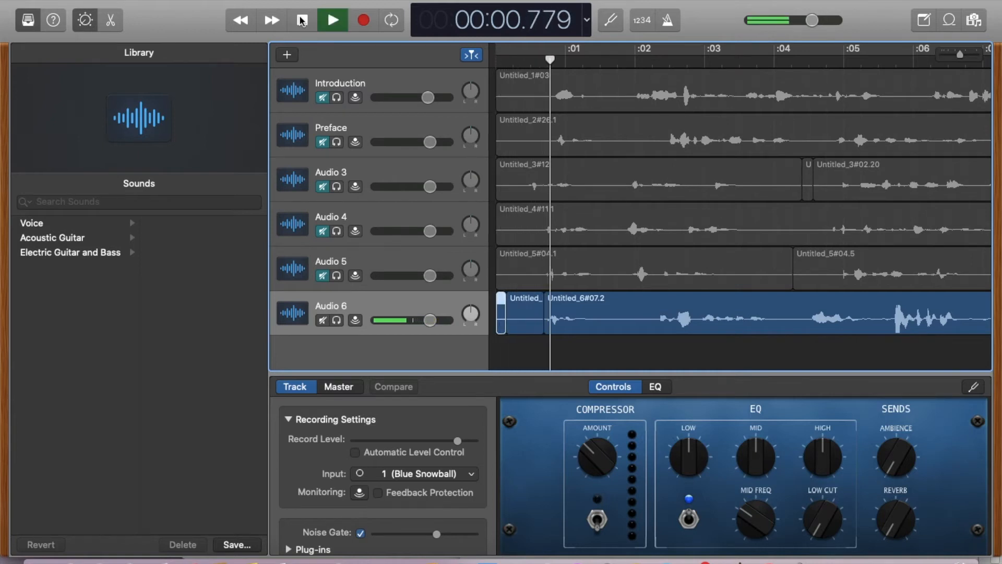
key("space")
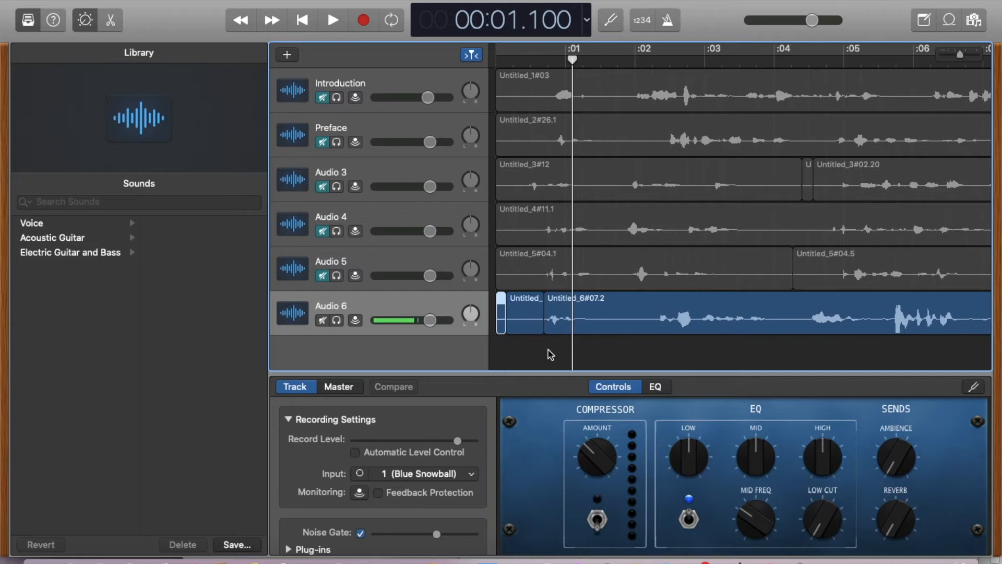
- In the audio editor, trim the join between Audio 6's silent take and speech region, and move the speech earlier to close the gap
double_click(622, 307)
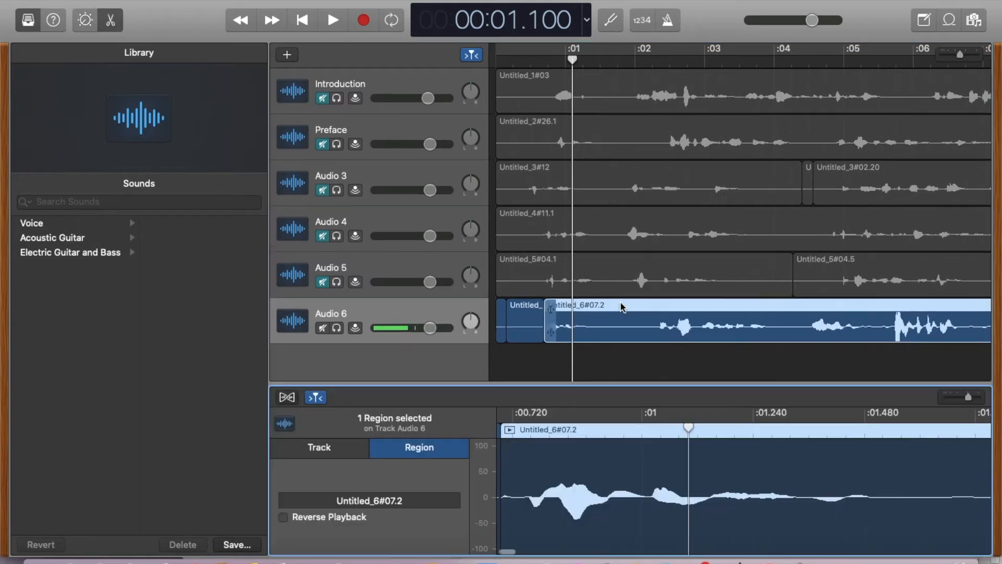
scroll(552, 497, "left", 2)
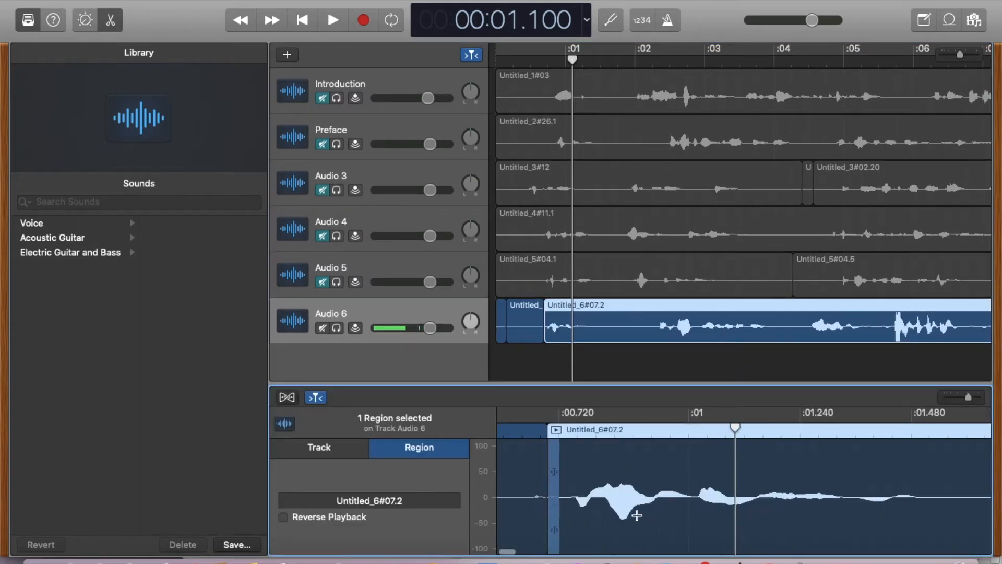
scroll(637, 516, "left", 8)
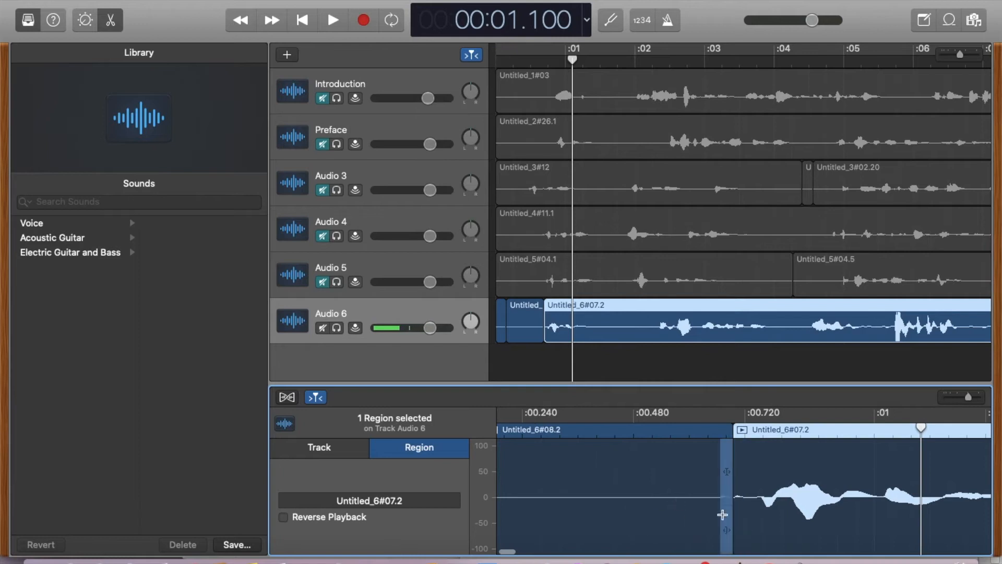
mouse_move(727, 530)
left_mouse_down()
mouse_move(707, 531)
mouse_move(730, 530)
left_mouse_up()
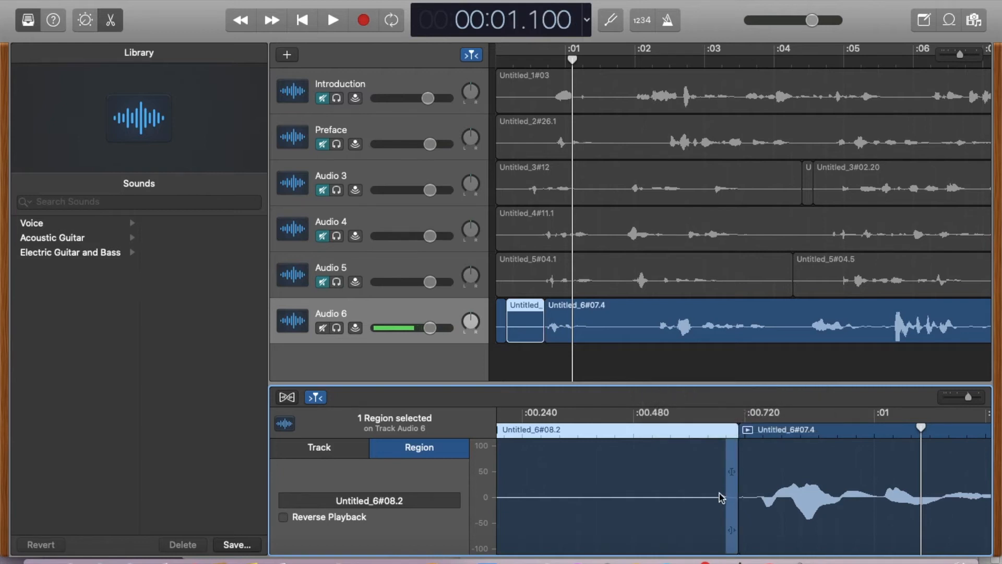
left_click_drag(730, 521, 700, 526)
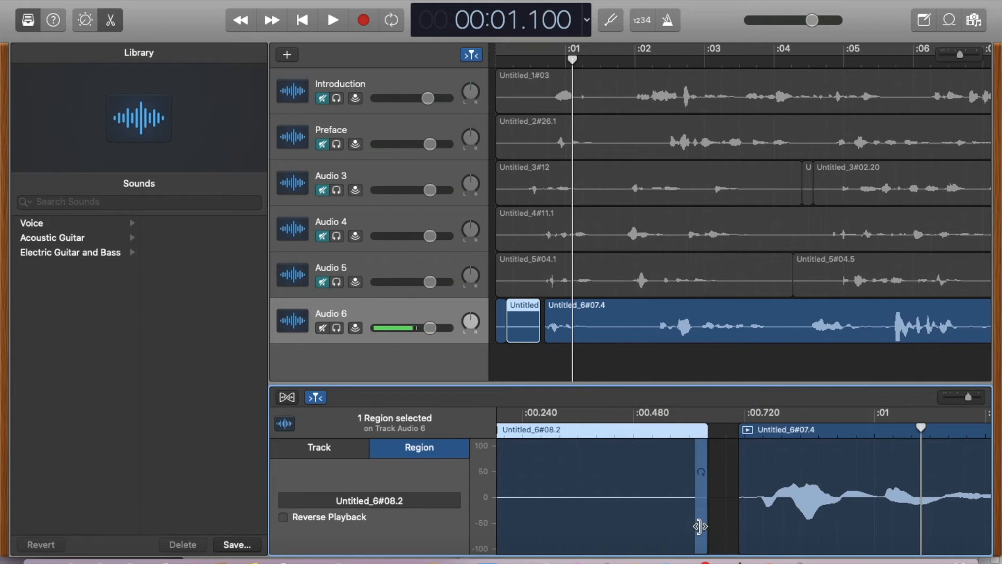
left_click_drag(754, 472, 719, 475)
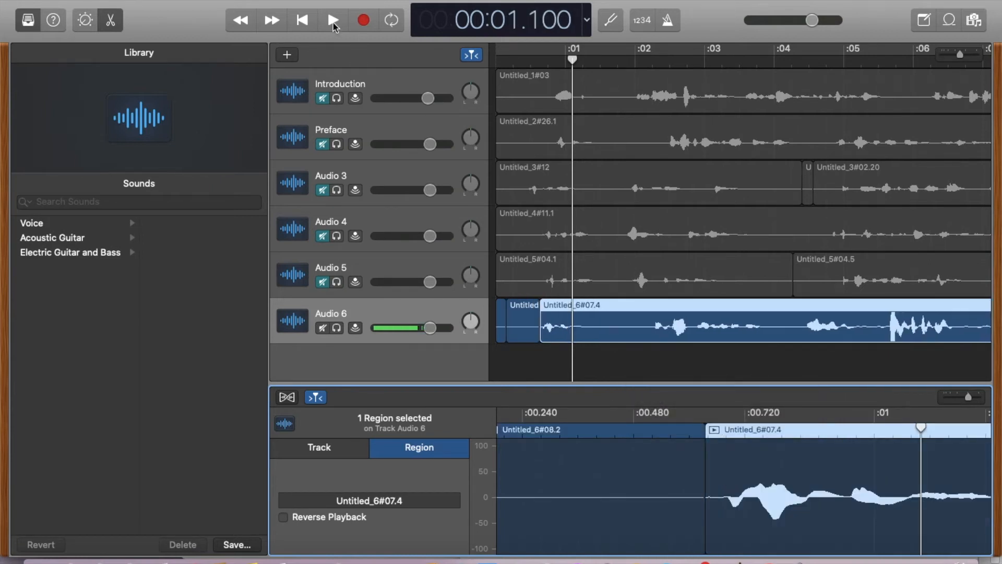
- Play Audio 6 from the project start for about 1.3 seconds and examine the join between the silence and the speech
left_click(302, 21)
key("space")
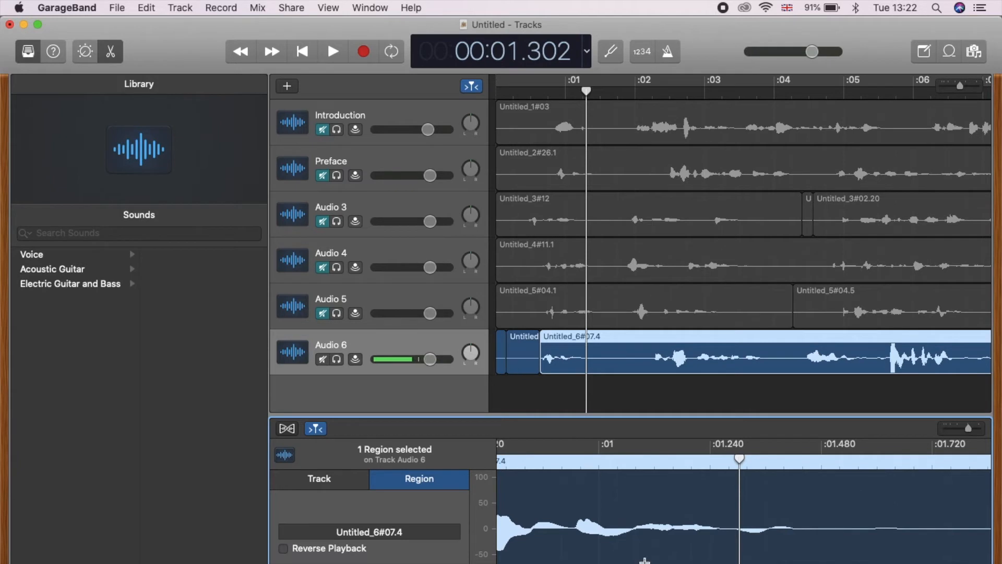
scroll(645, 522, "left", 5)
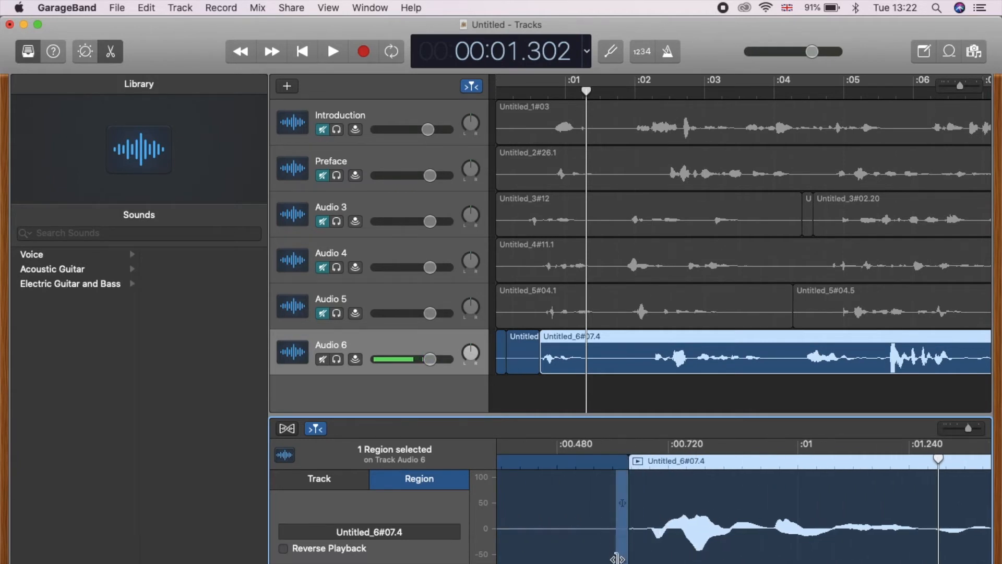
- In the audio editor, adjust the join between Audio 6's silent take and speech region so the silence runs up to the first words
left_click(661, 562)
left_click(681, 526)
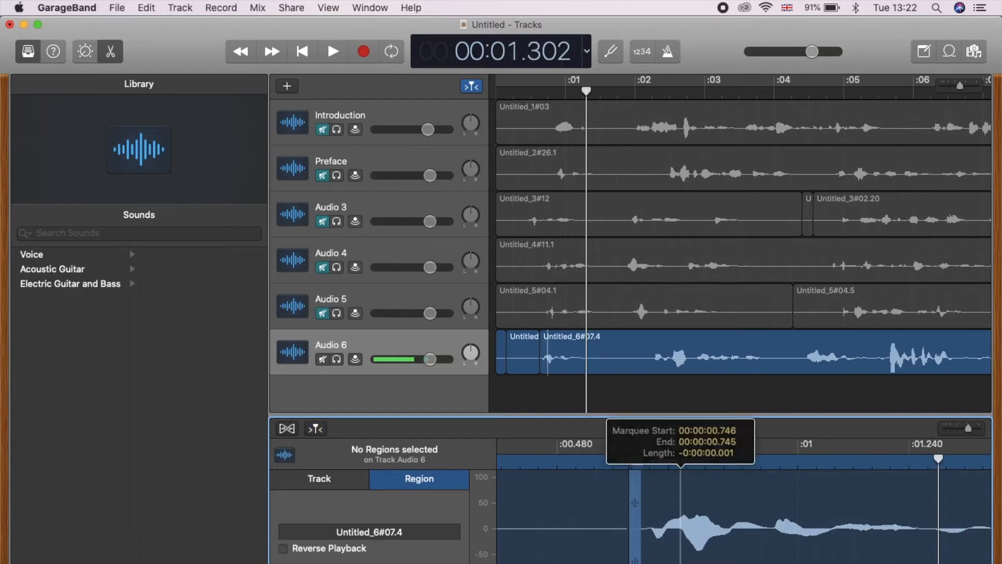
left_click(707, 500)
left_click(708, 500)
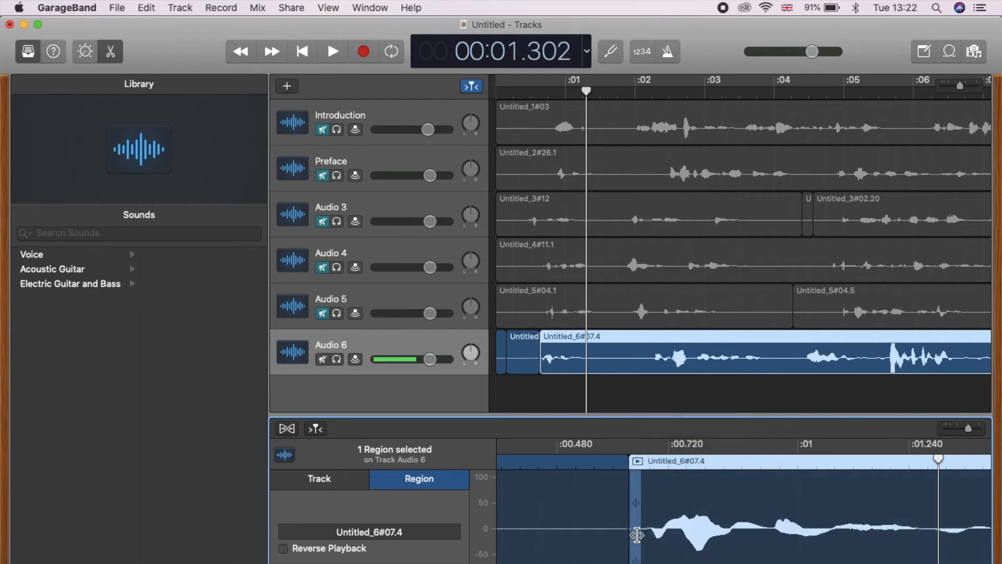
left_click(652, 524)
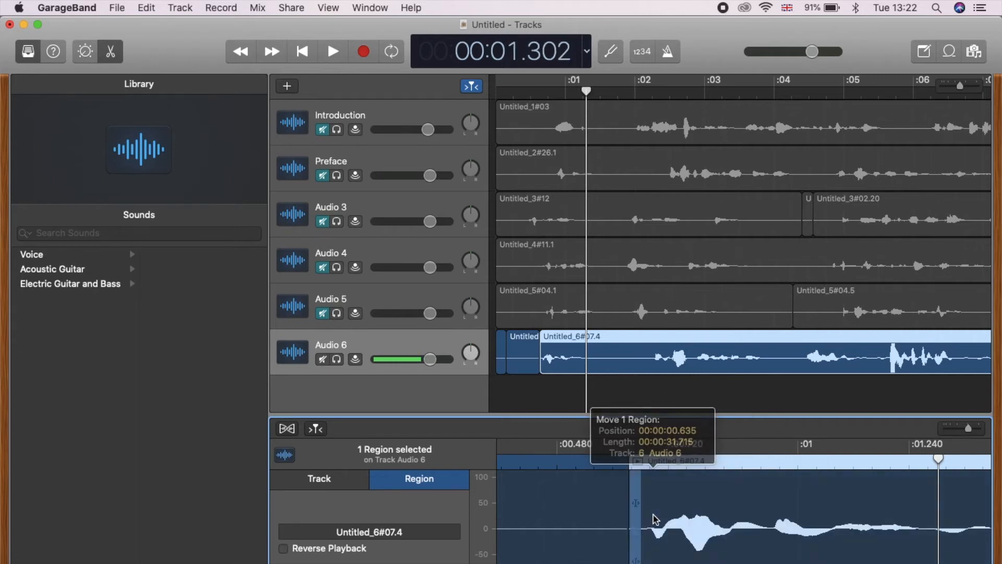
left_click_drag(674, 512, 631, 503)
- Play Audio 6 from the project start for about 1.2 seconds to check the adjusted join between silence and speech
left_click(301, 52)
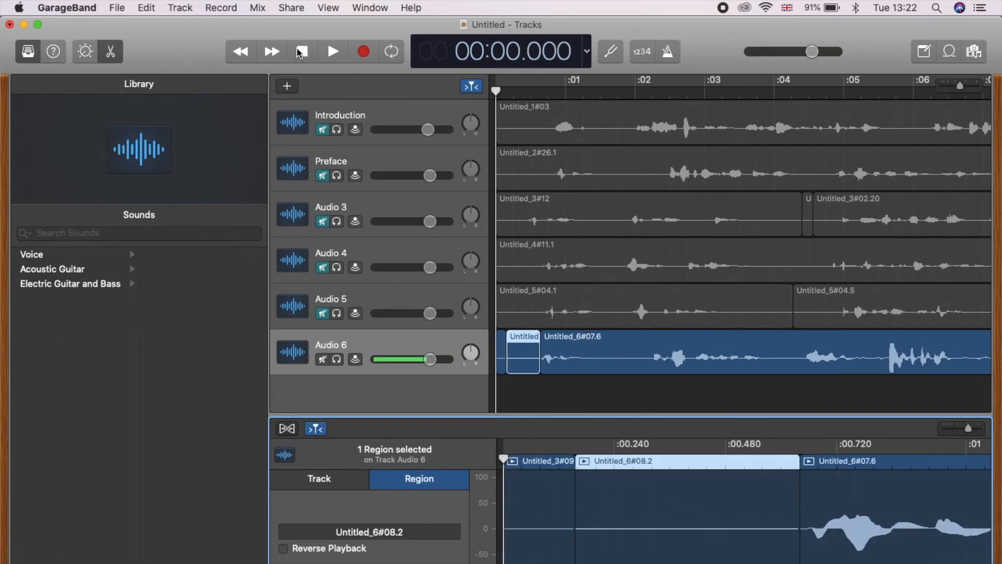
key("space")
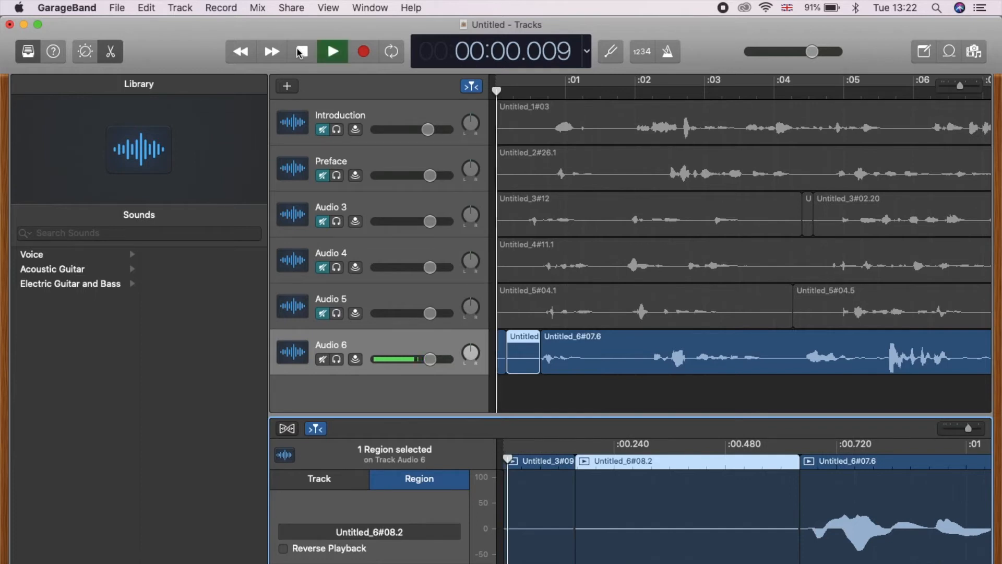
key("space")
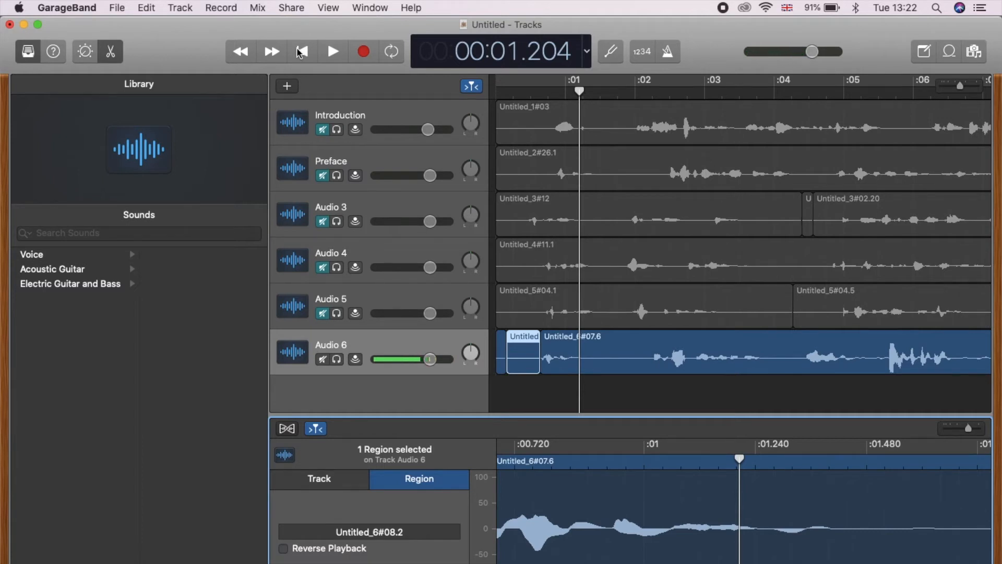
- Continue listening to Audio 6 up to about 6.8 seconds to locate the end of the unwanted passage
key("space")
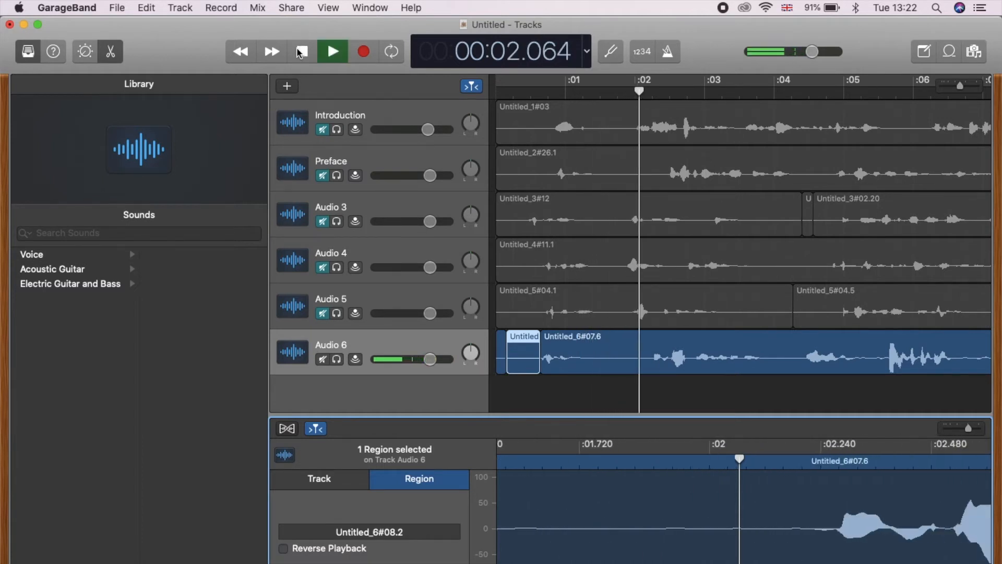
left_click(302, 51)
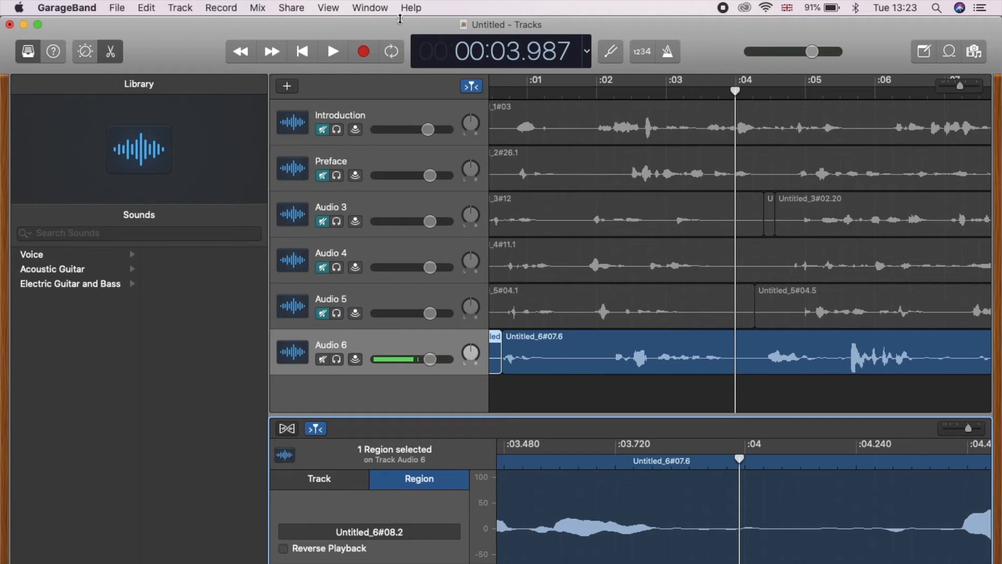
key("space")
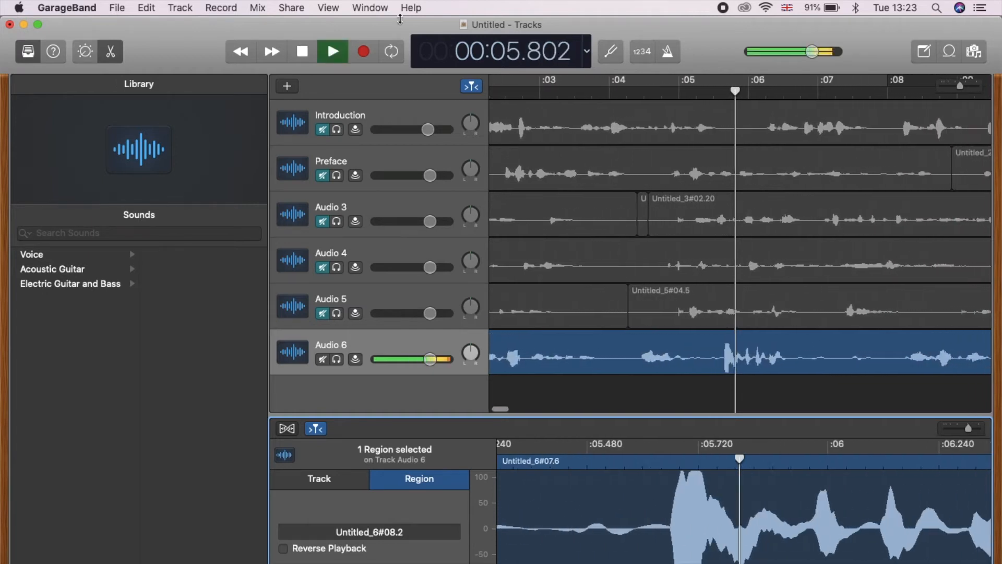
key("space")
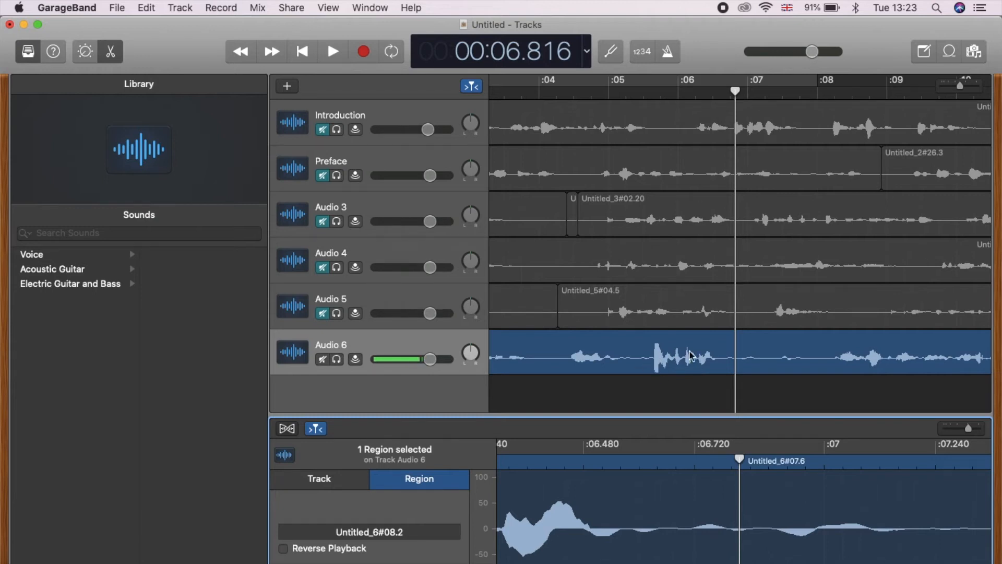
- Split Audio 6 at the 6.816-second playhead, trim the first part back to about 4.3 seconds, and move the second part earlier to close the gap
left_click(750, 351)
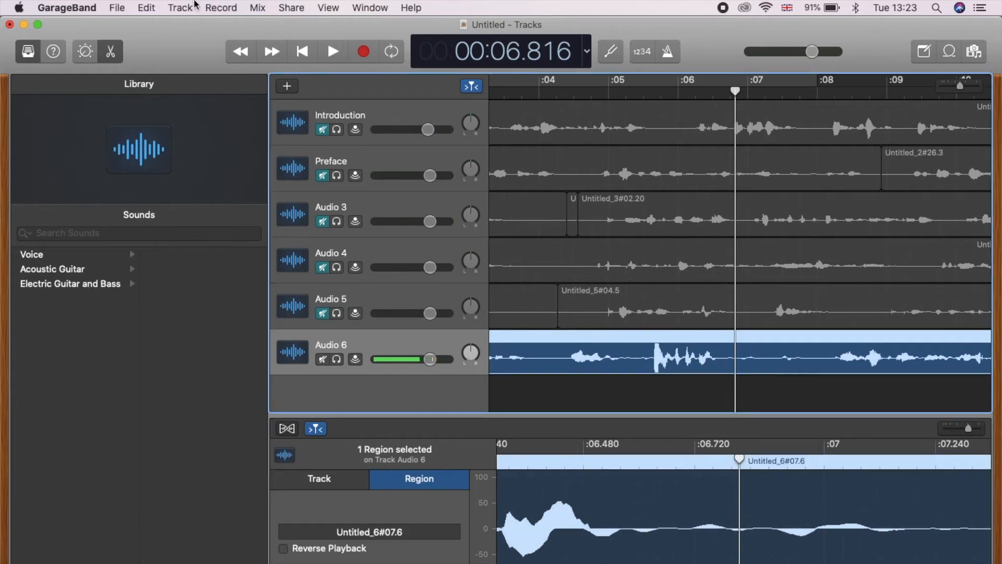
left_click(147, 8)
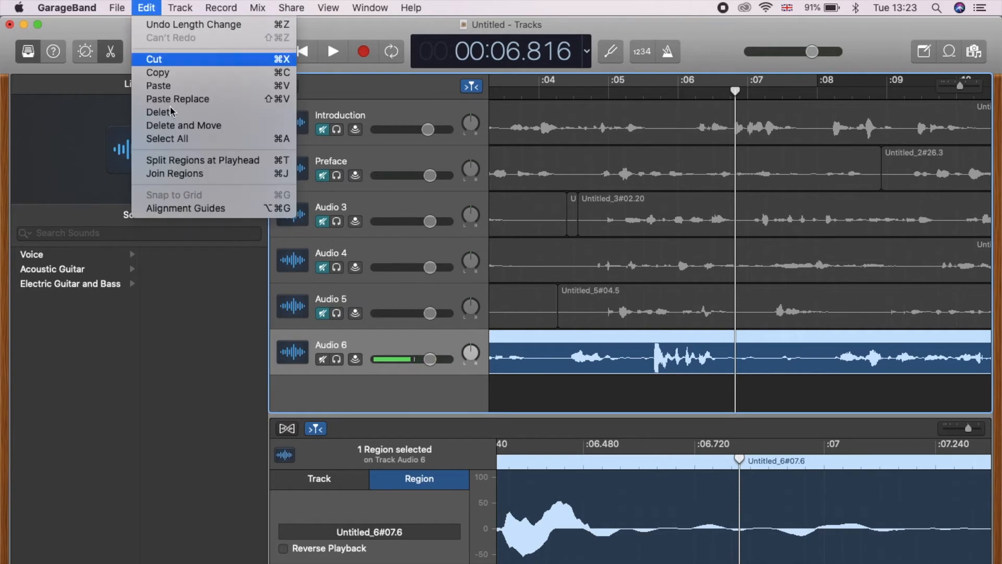
left_click(195, 161)
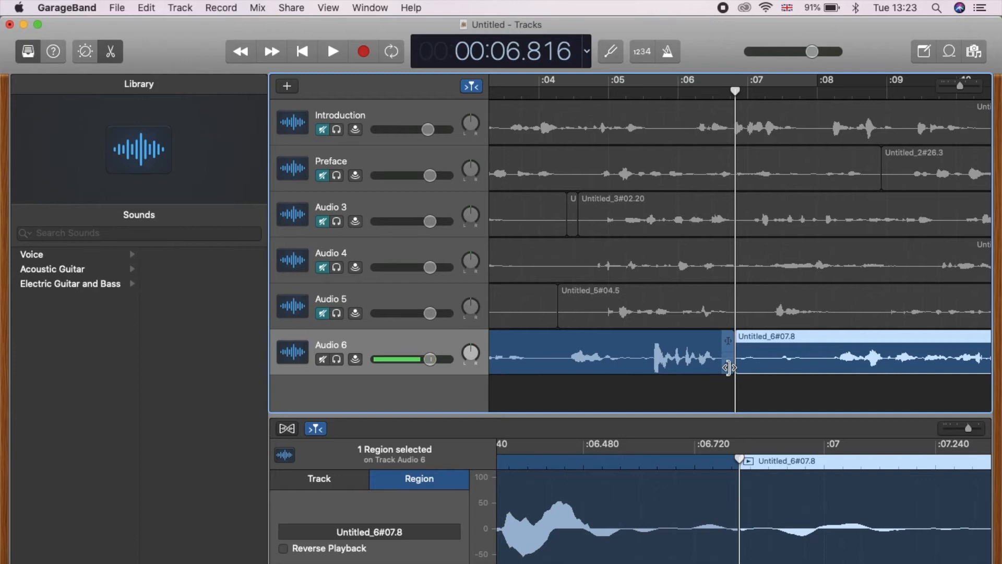
left_click_drag(729, 368, 561, 366)
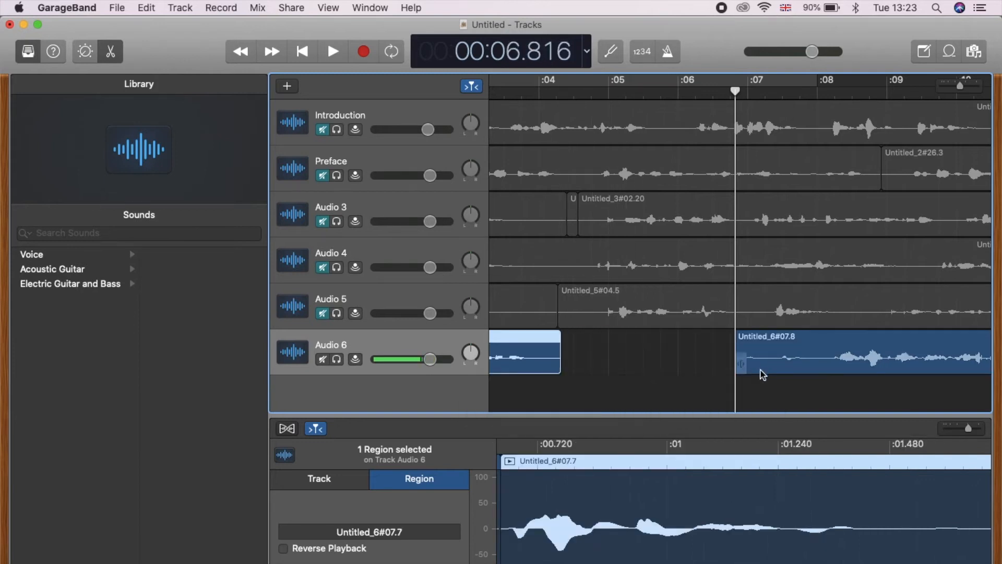
left_click_drag(739, 365, 602, 338)
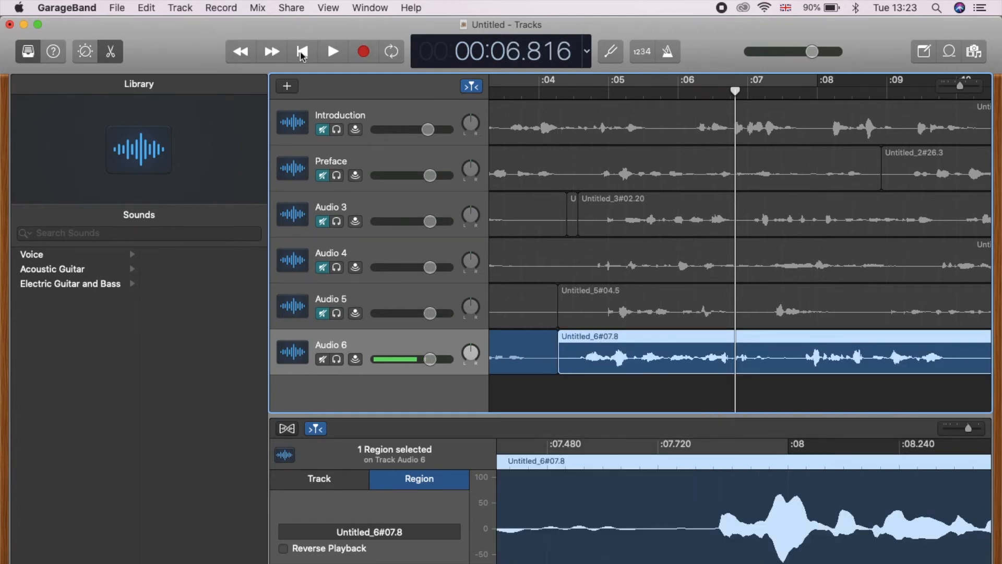
- Play Audio 6 from the 2-second mark to about 7.4 seconds to check the join where the passage was removed
left_click(243, 52)
left_click(243, 52)
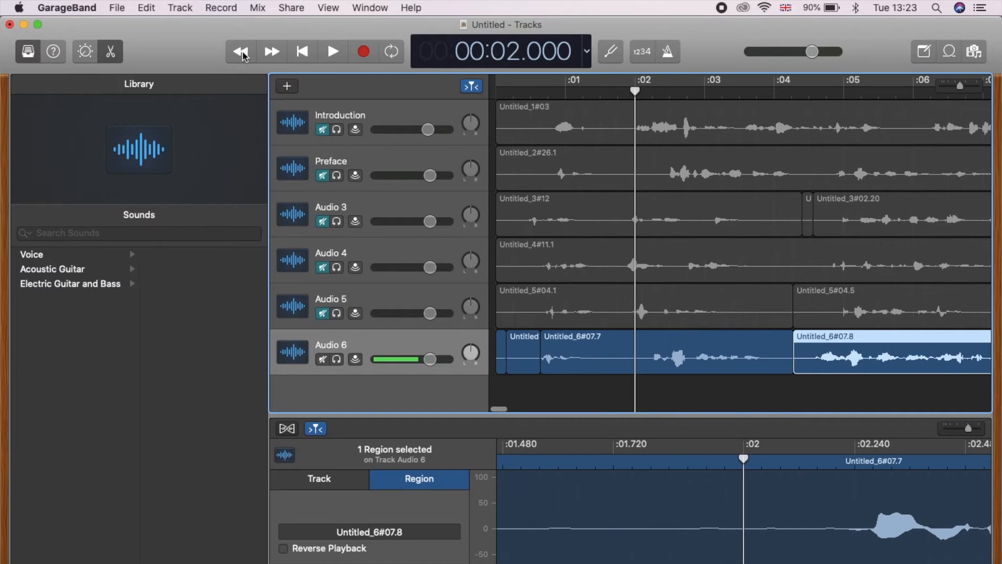
key("space")
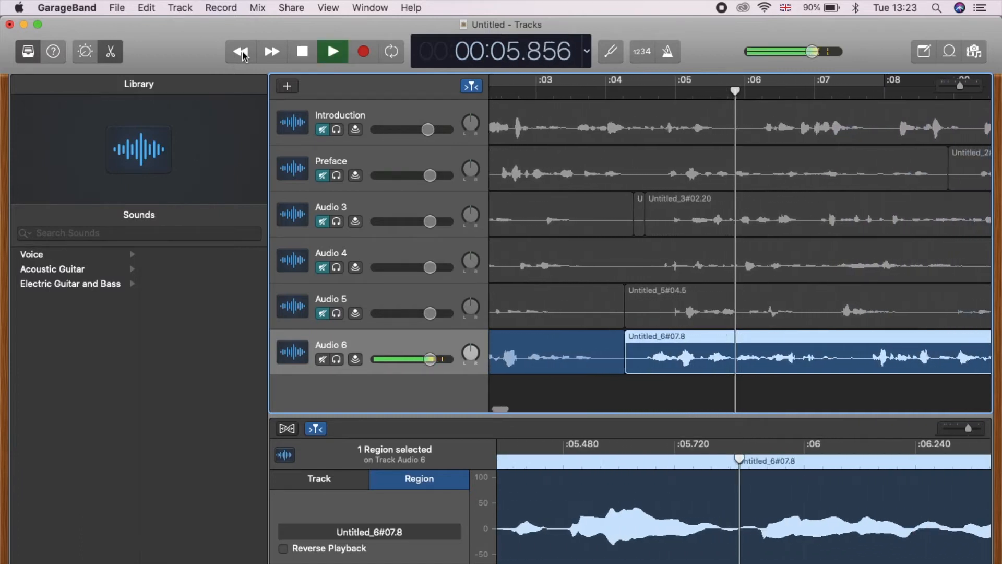
key("space")
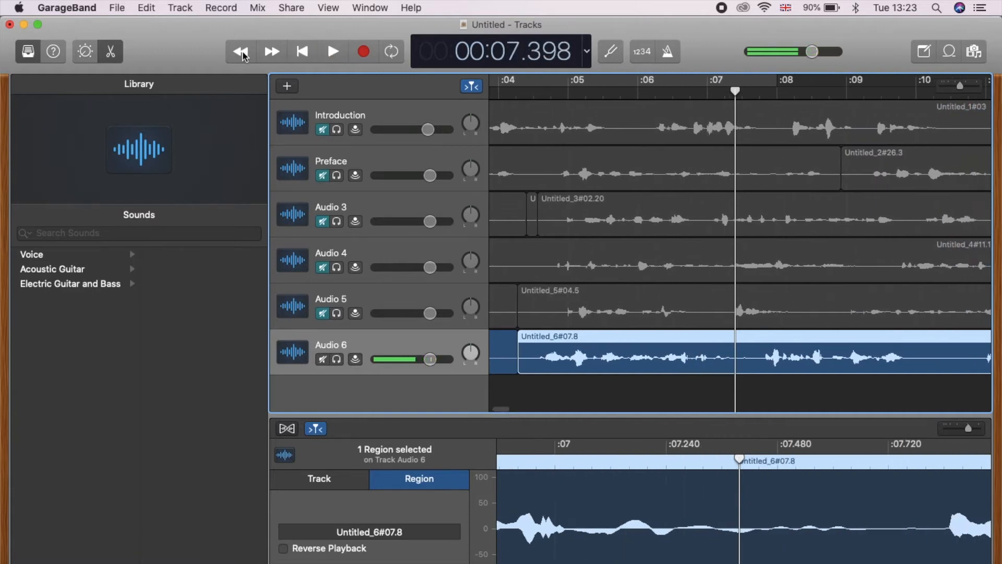
- Paste the copied silent clip three times in a row into Audio 6, starting at the 4-second mark
left_click(241, 51)
left_click(241, 51)
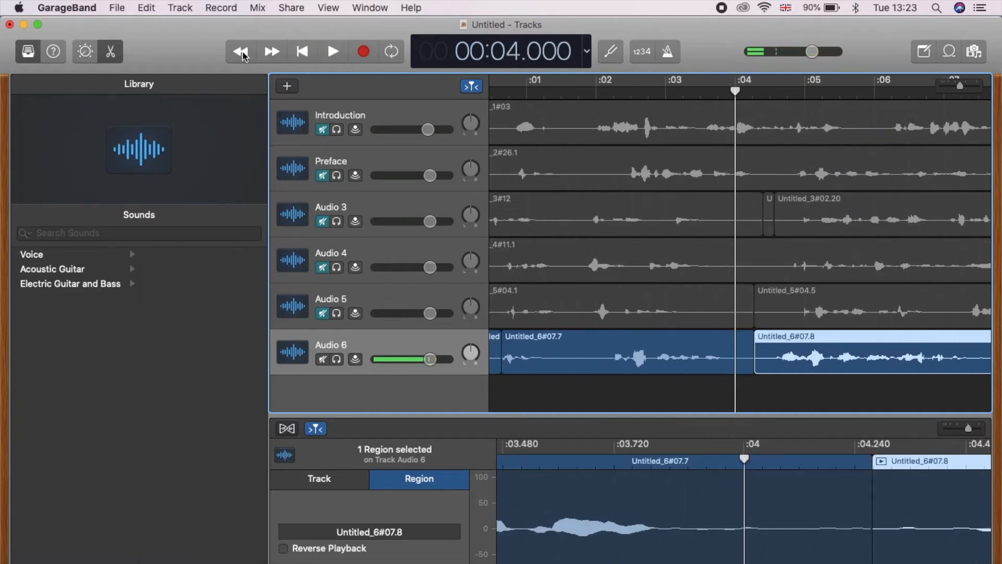
key("r")
key("space")
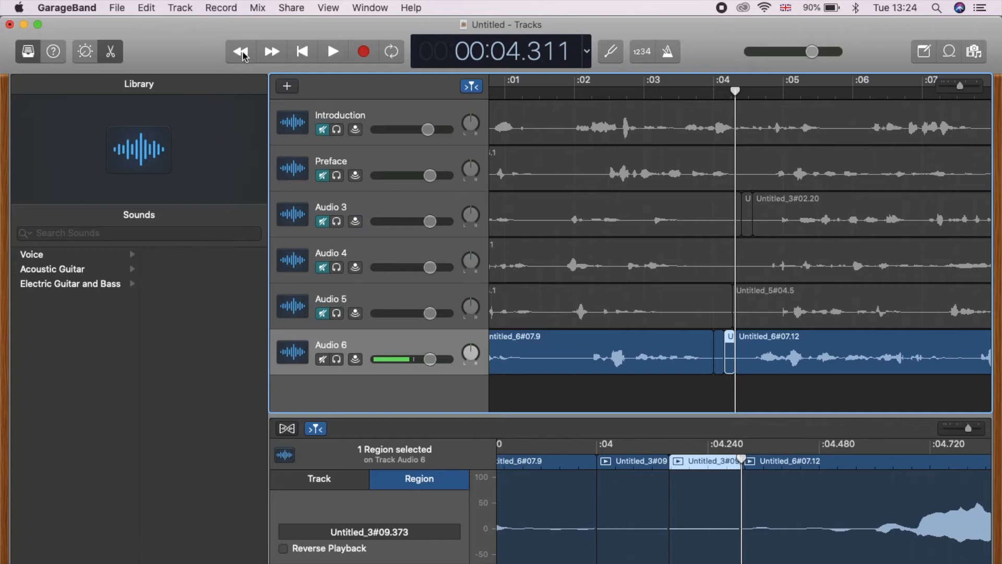
key("super+v")
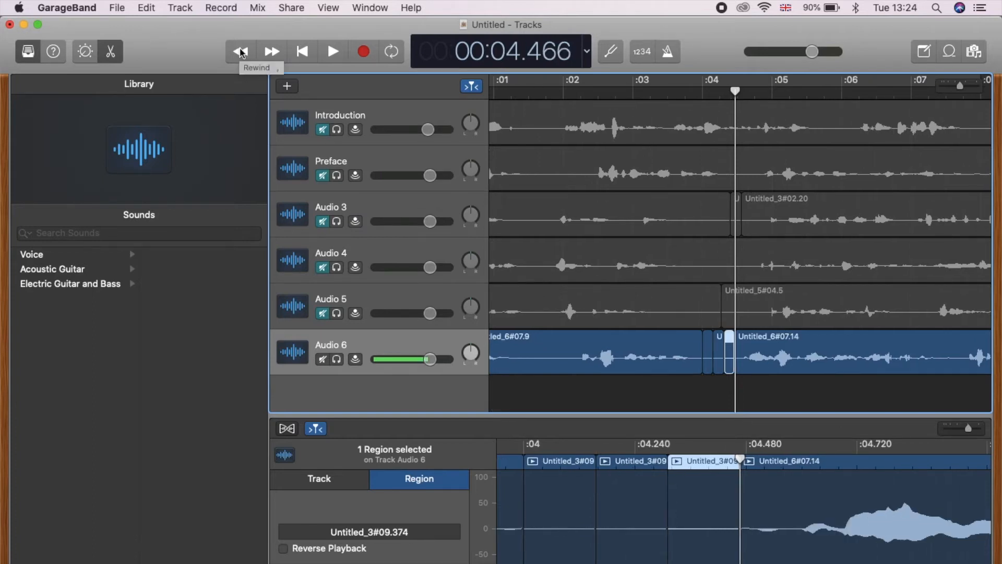
- Play Audio 6 across the three pasted silent clips, stopping at about 4.9 seconds, to judge the length of the pause
left_click(241, 53)
key("space")
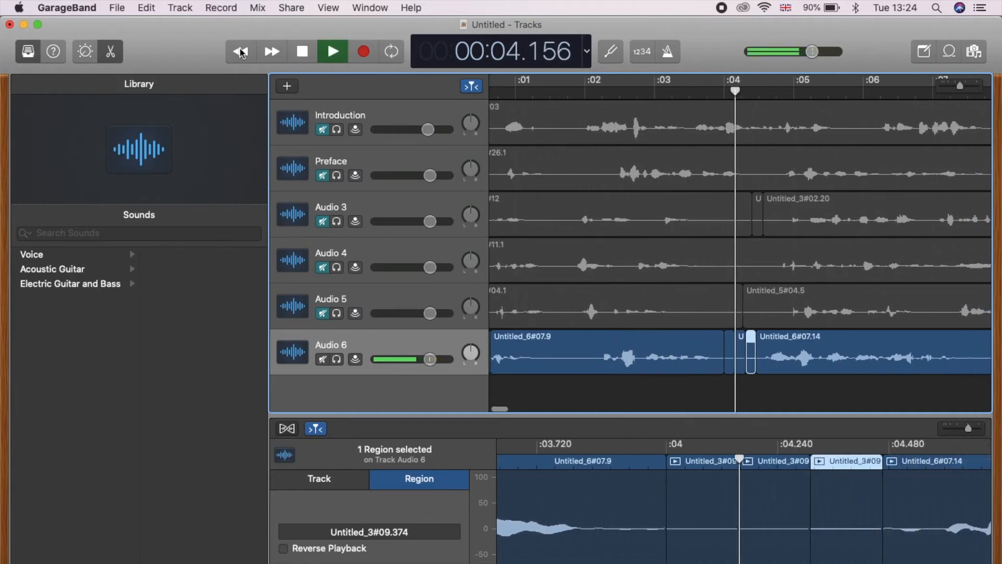
key("space")
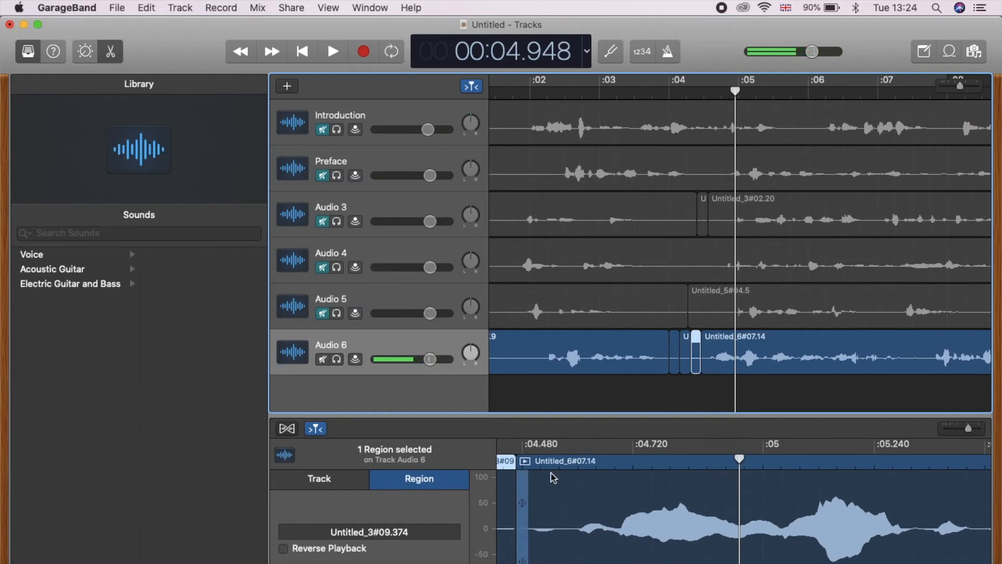
- Extend the speech region before the pasted silence to about 4.06 seconds, and play across the join to check it
scroll(553, 477, "left", 5)
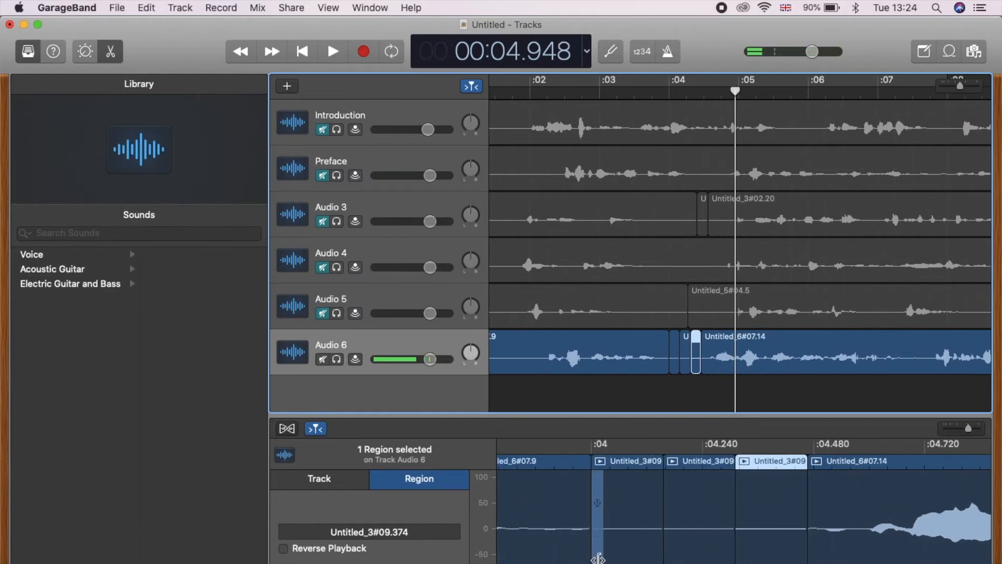
left_click_drag(598, 558, 621, 559)
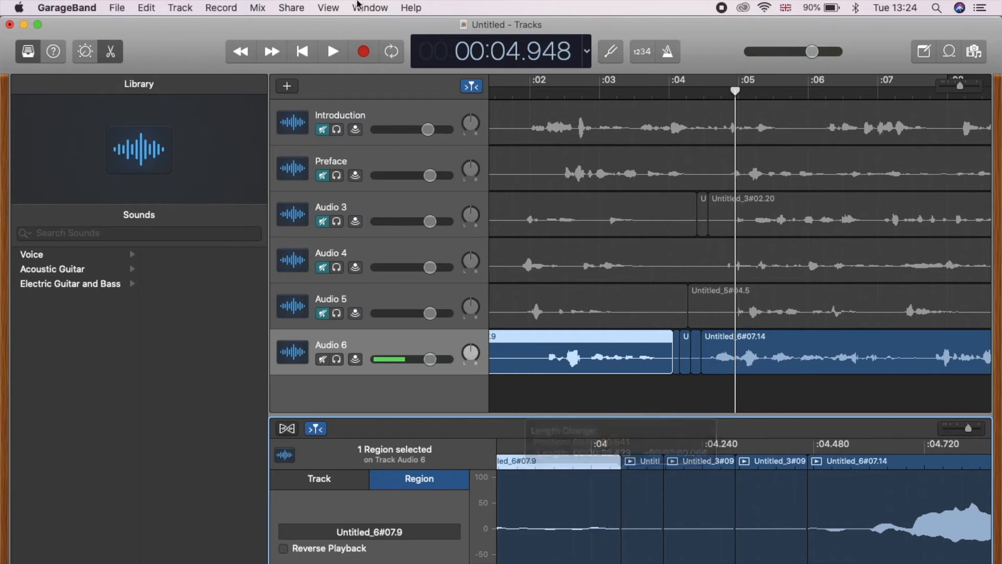
left_click(241, 50)
key("space")
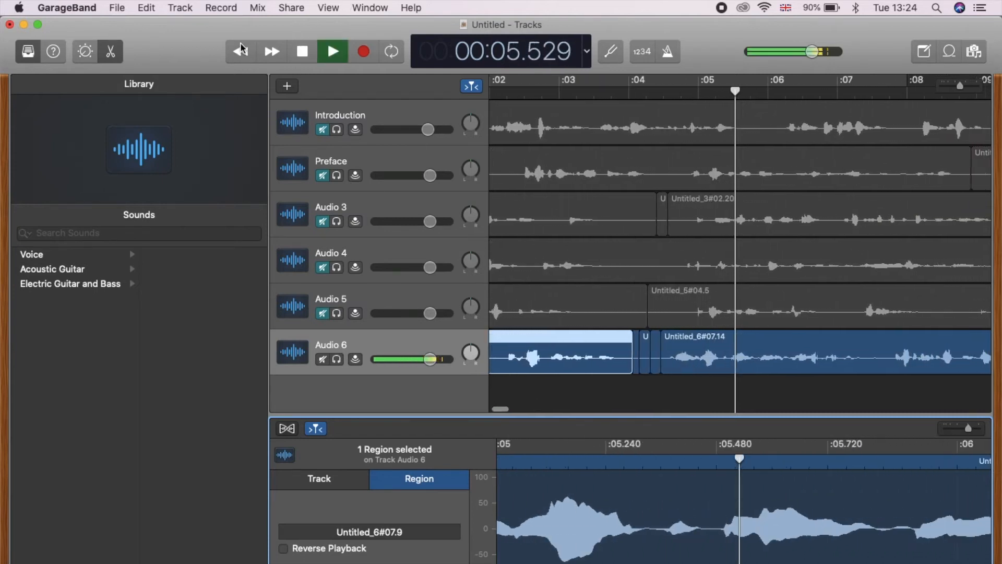
key("space")
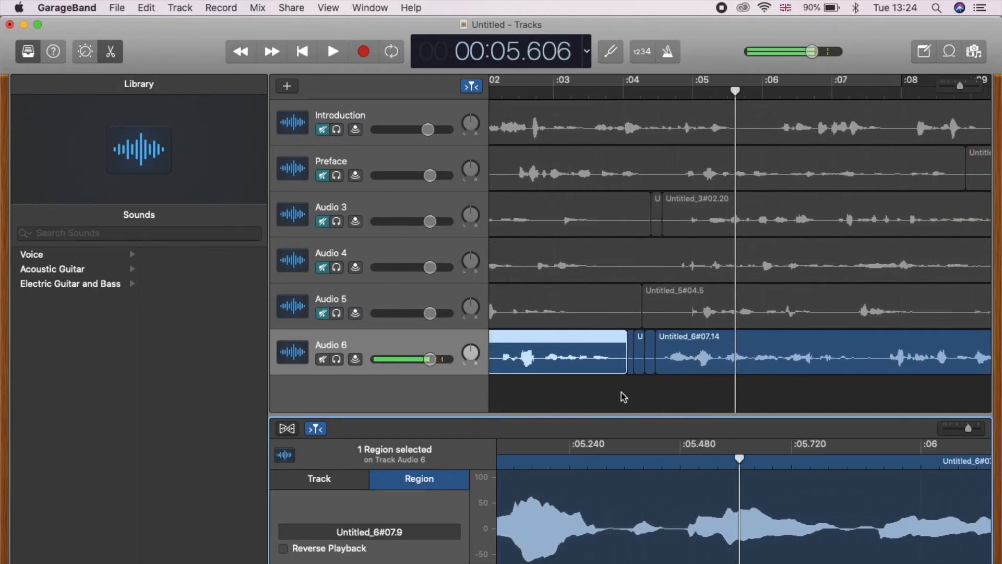
- Try extending the first pasted silent clip back to 3.970 seconds, and restore the preceding speech region's end to about 4.06 seconds
left_click(254, 58)
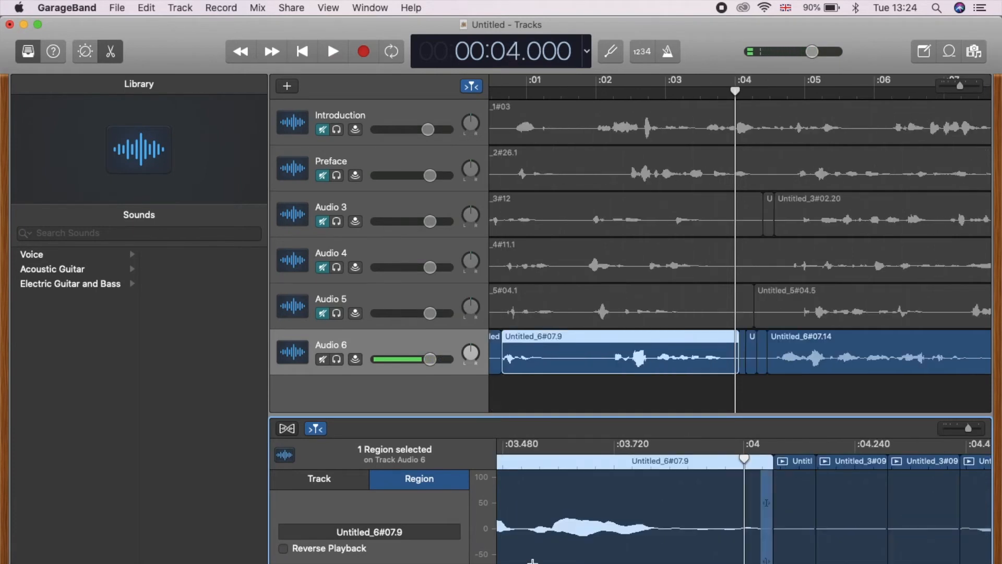
left_click_drag(782, 559, 739, 558)
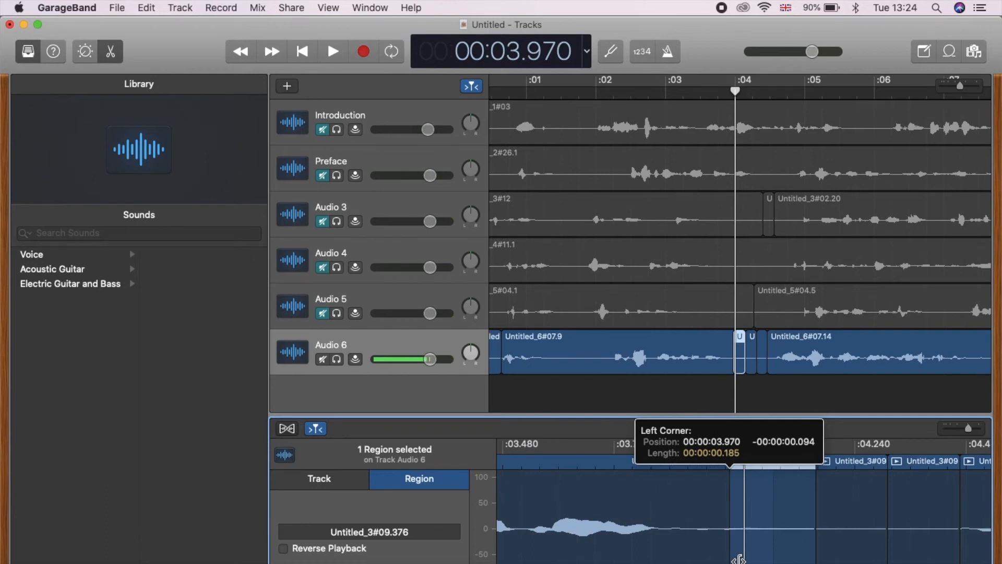
left_click_drag(738, 559, 738, 558)
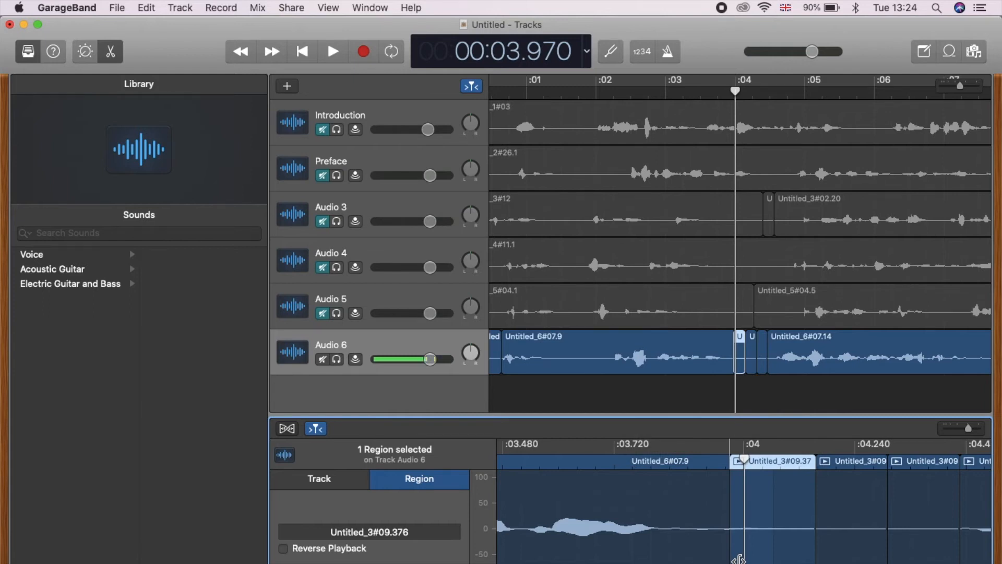
left_click_drag(732, 557, 768, 558)
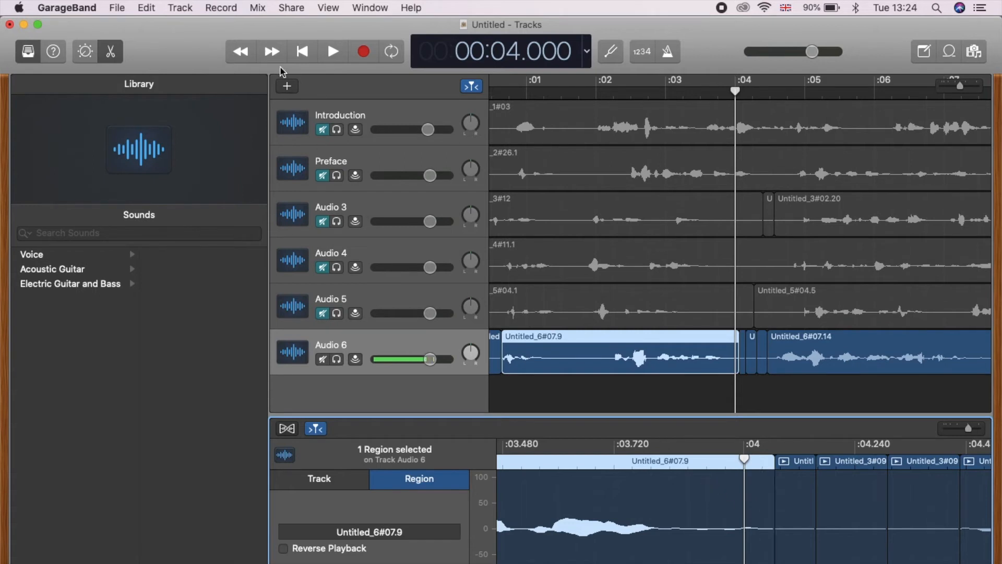
- Move ahead to the 8-second mark and play Audio 6 to about 11.8 seconds, listening to the pause between sentences
left_click(272, 52)
left_click(272, 52)
key("space")
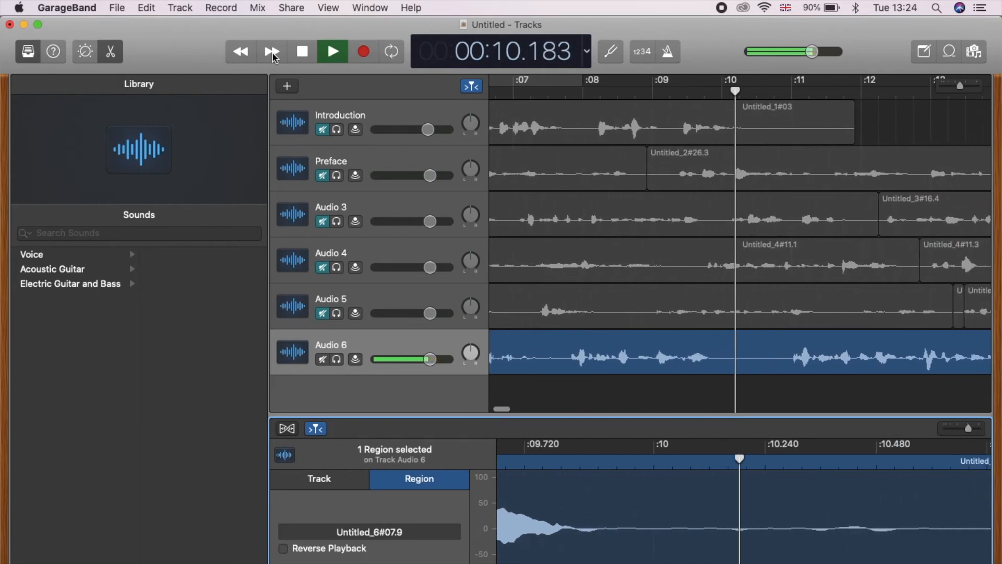
key("space")
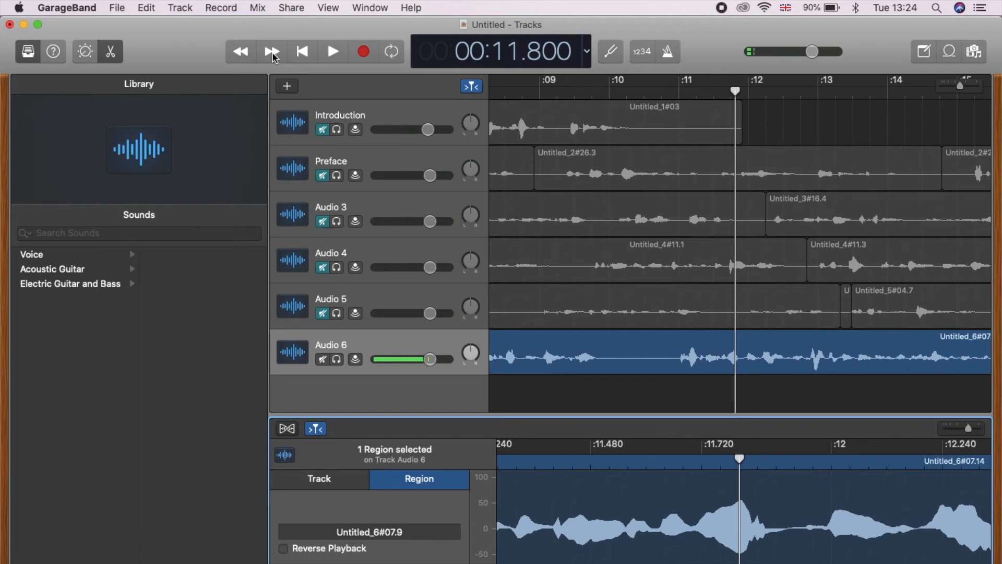
- Split the Audio 6 region at the 10-second mark, trim the later part's start, and move it back to about 7.6 seconds
left_click(243, 56)
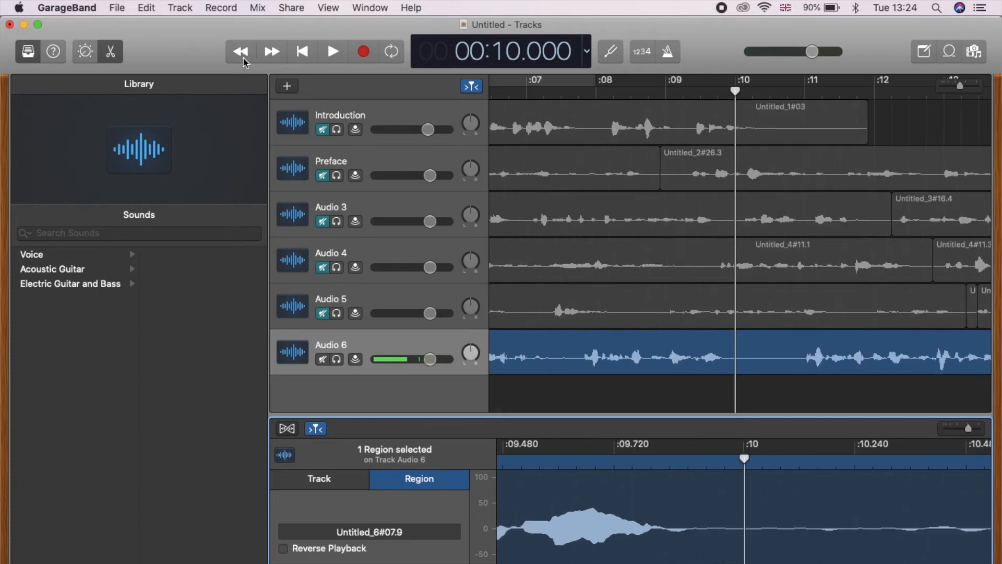
left_click(765, 347)
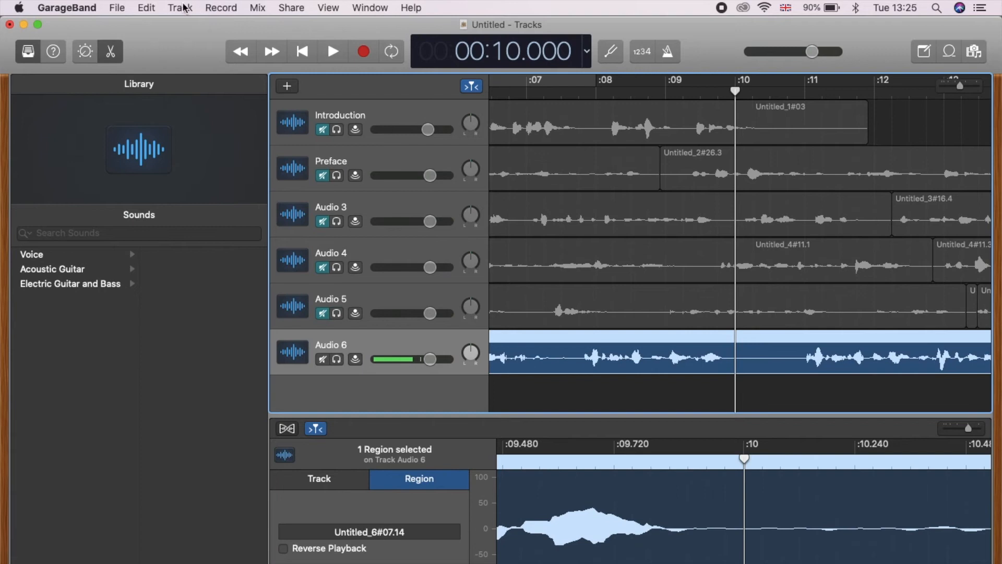
left_click(149, 8)
left_click(202, 160)
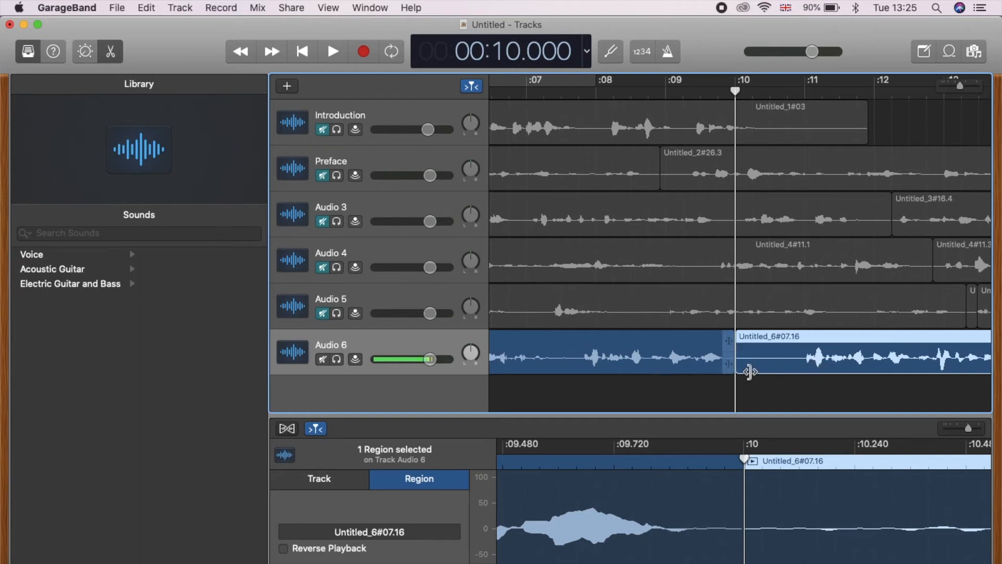
left_click_drag(748, 368, 631, 369)
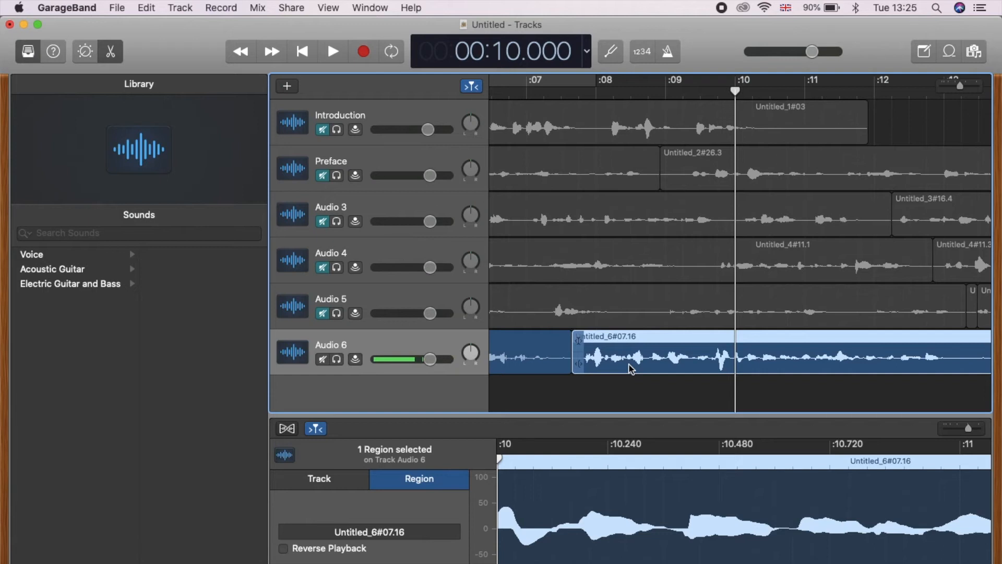
- Return to the 6-second mark and play Audio 6 across the new join to about 18.8 seconds, pausing between sentences
left_click(238, 52)
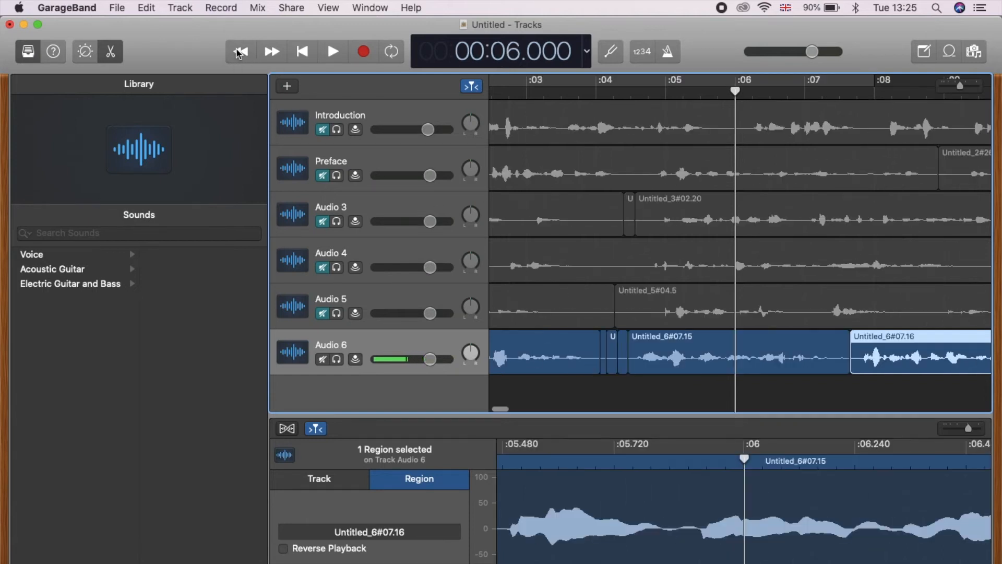
key("space")
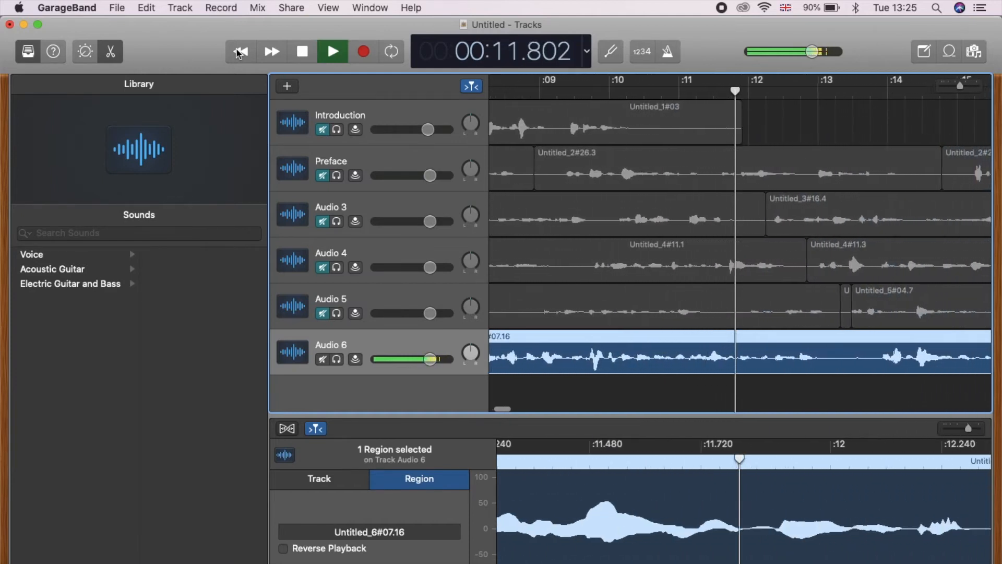
key("space")
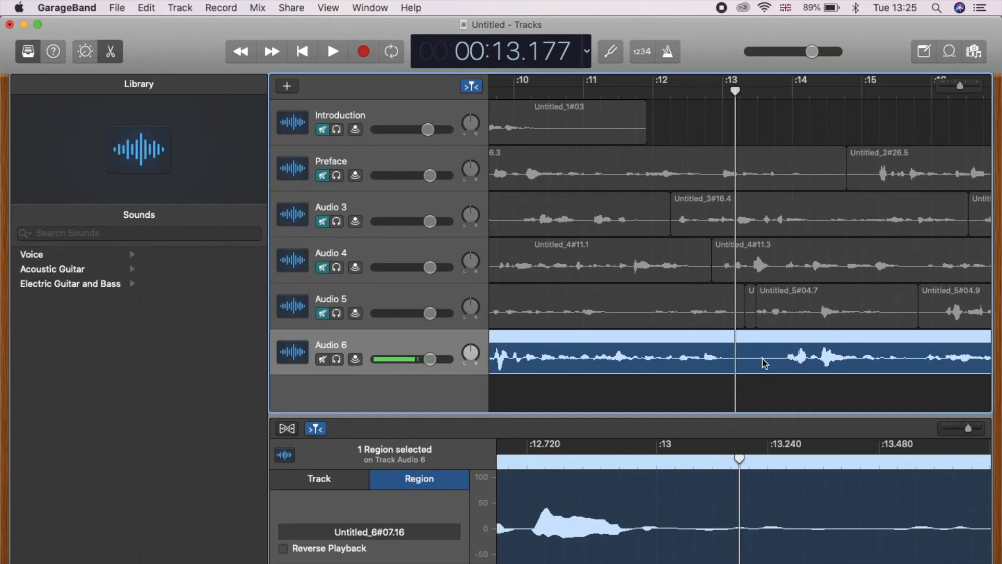
key("space")
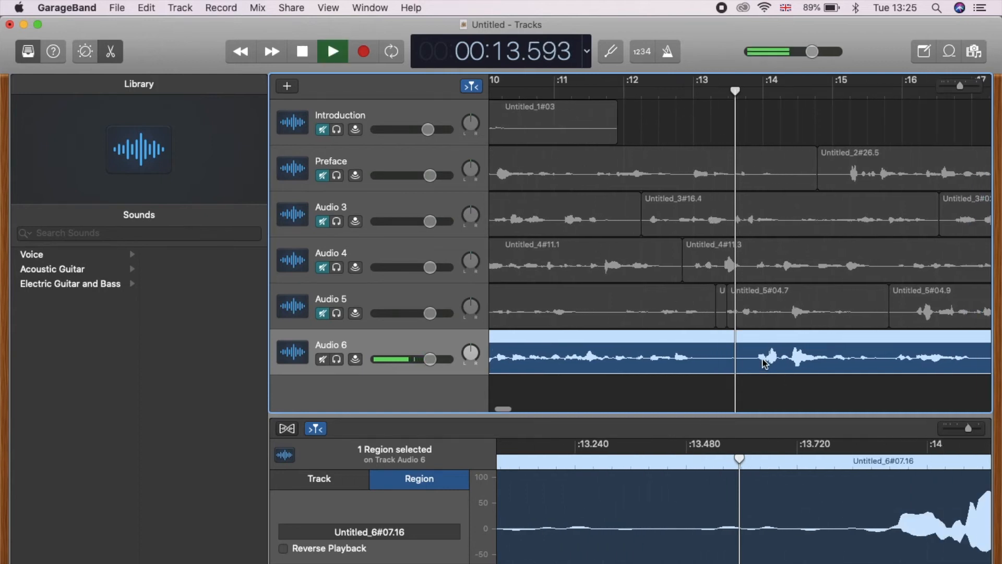
key("space")
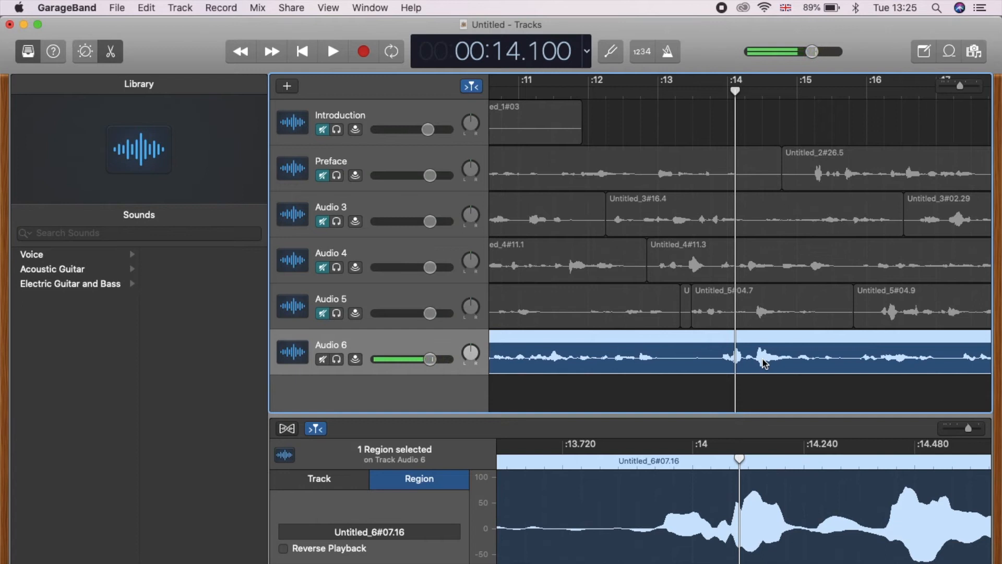
key("space")
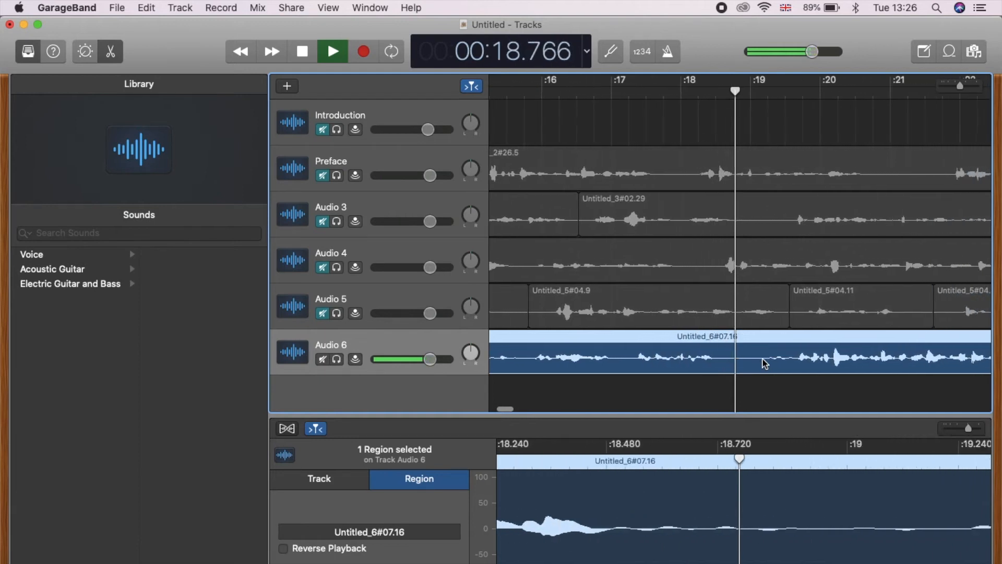
key("space")
- Record a new take over Audio 6 from 18.793 to about 23.45 seconds
scroll(765, 364, "right", 5)
scroll(765, 364, "left", 5)
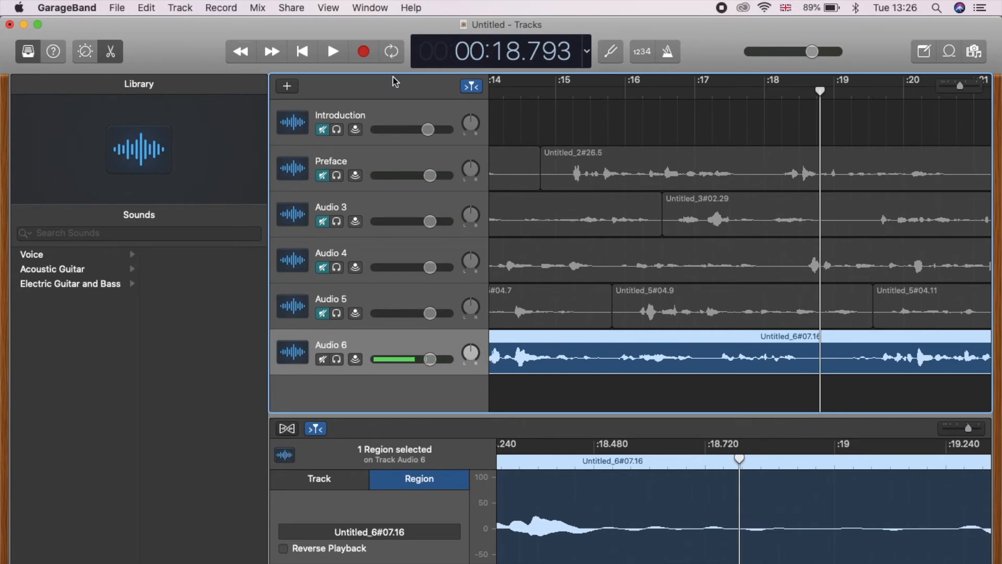
left_click(152, 11)
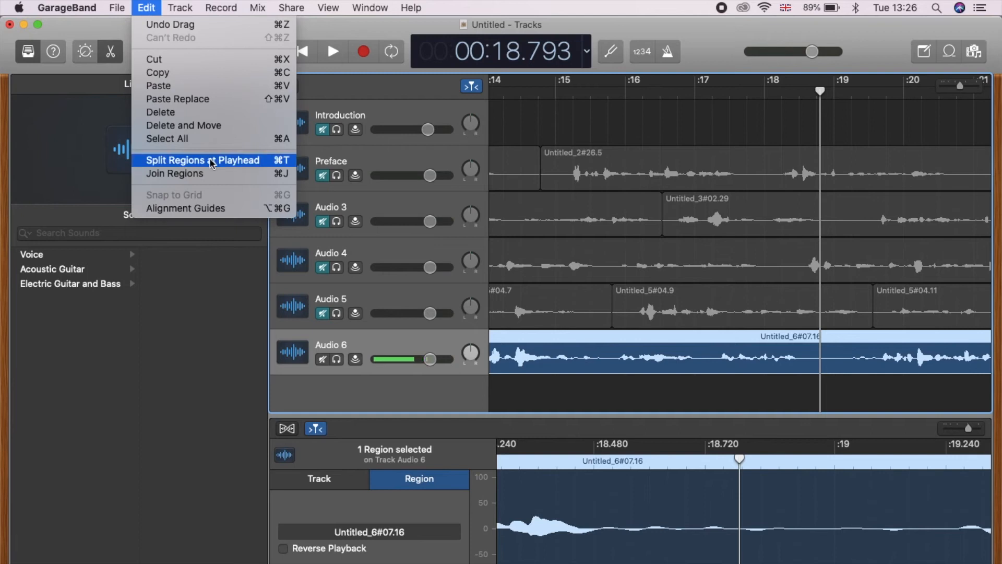
left_click(858, 357)
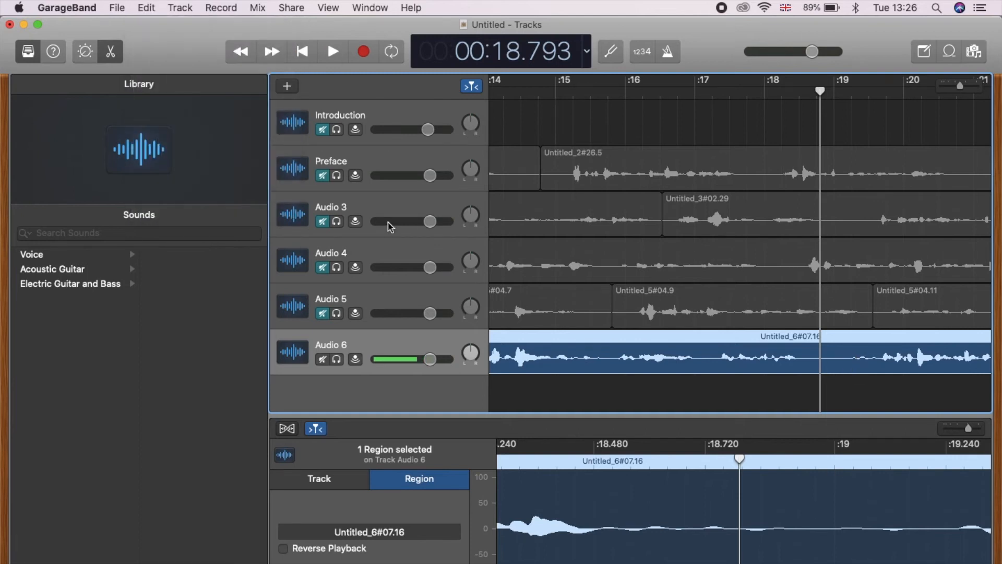
left_click(364, 52)
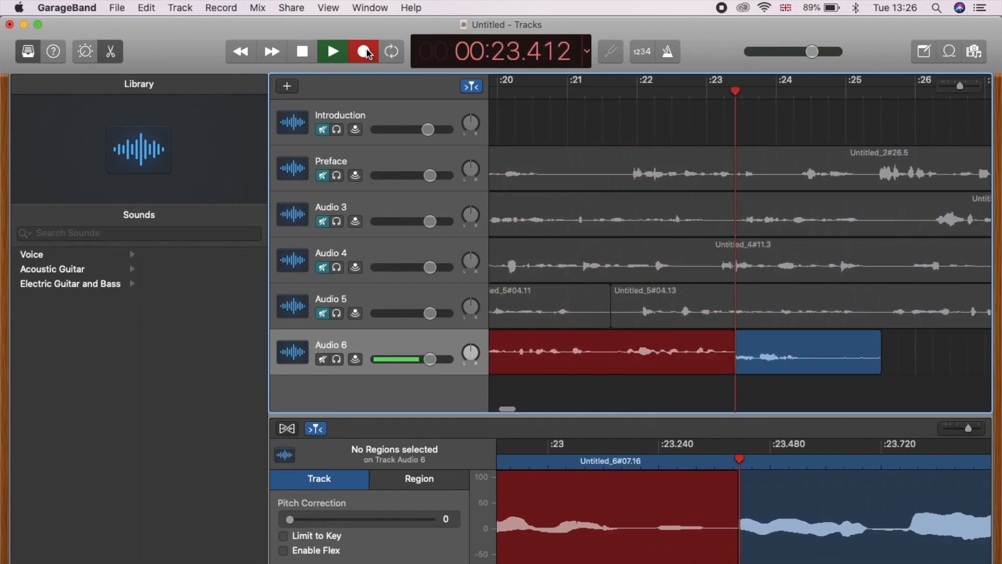
left_click(364, 51)
- Delete the new take from Audio 6 and extend the following region's start back to about 18.7 seconds
scroll(685, 361, "left", 5)
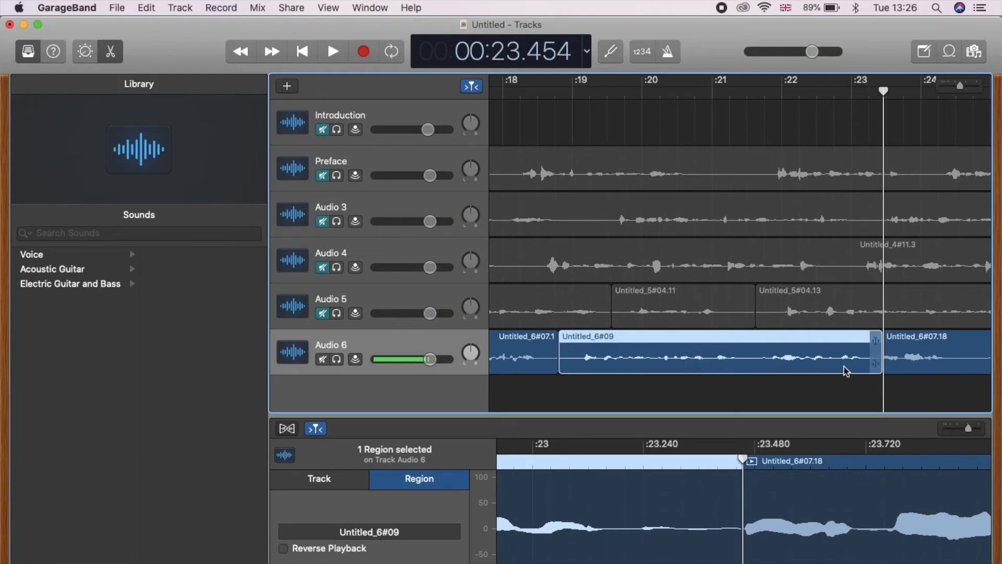
key("Delete")
left_click_drag(884, 365, 559, 389)
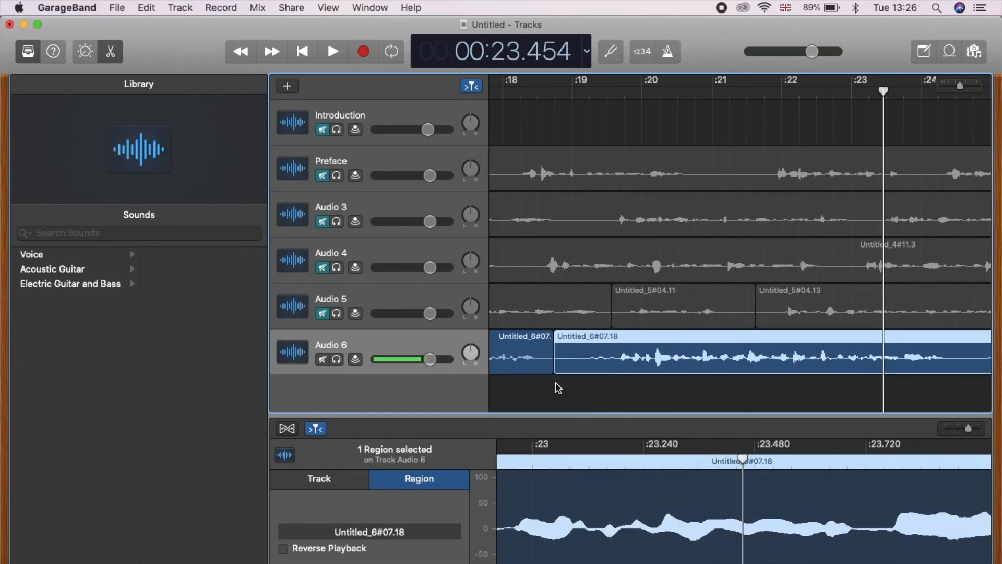
left_click(145, 7)
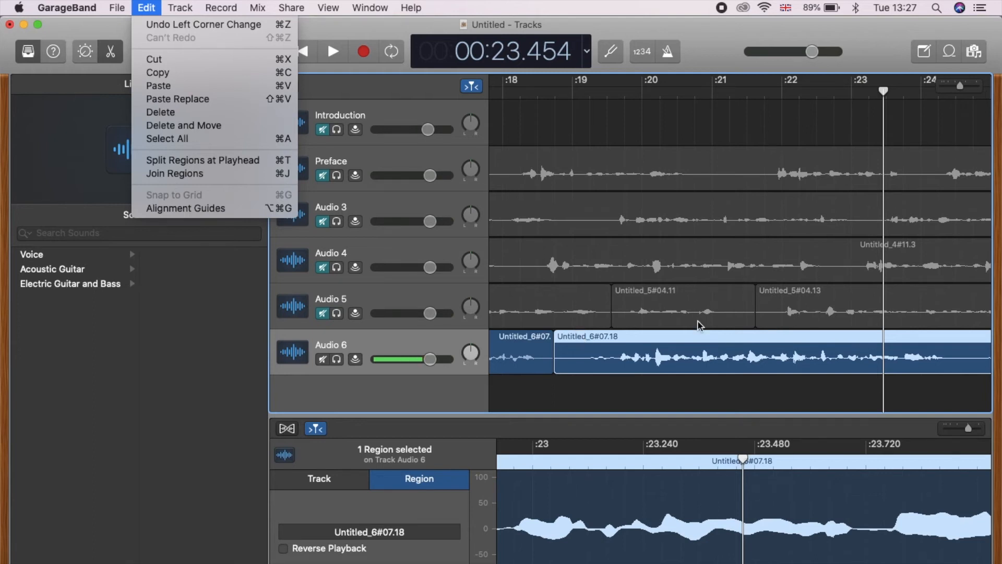
left_click(730, 396)
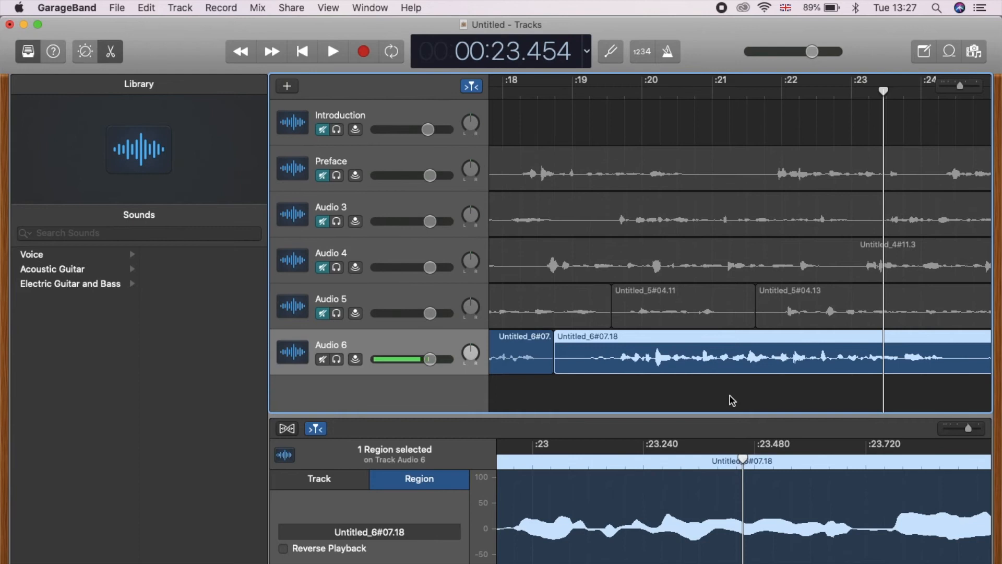
- Play the last Audio 6 region from about 23.45 to 25.4 seconds, listening to the quiet passage after the final sentence
key("space")
key("space")
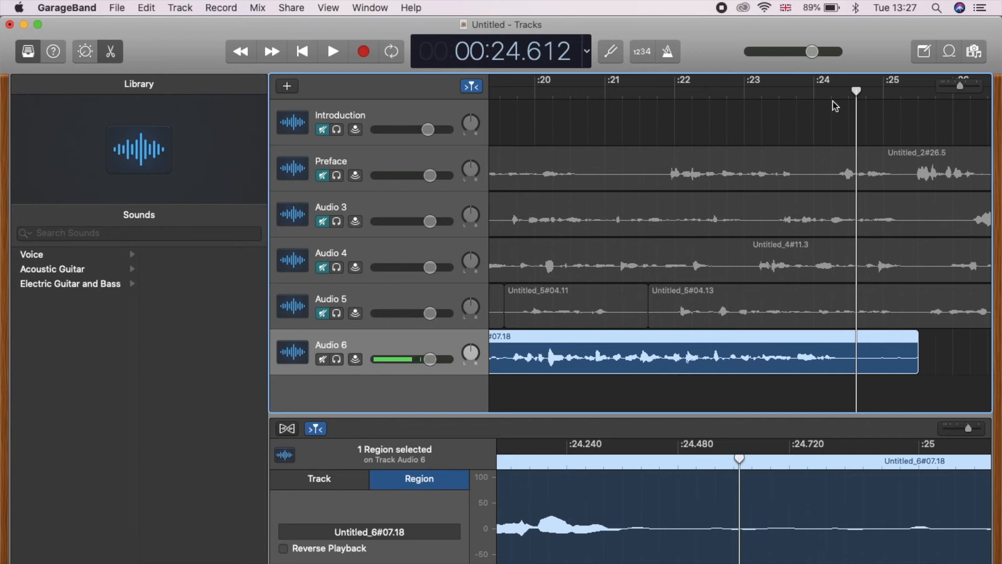
left_click(249, 53)
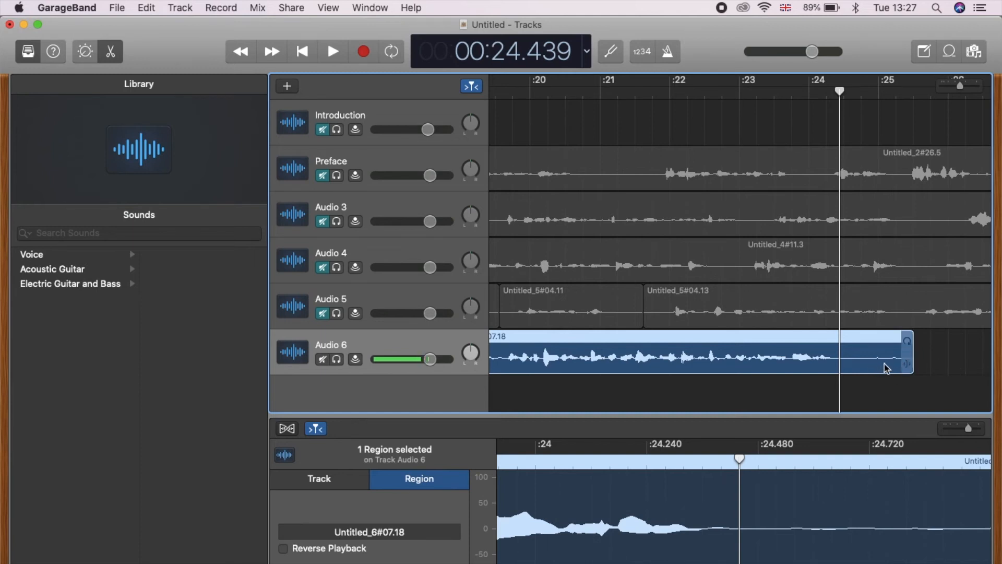
key("space")
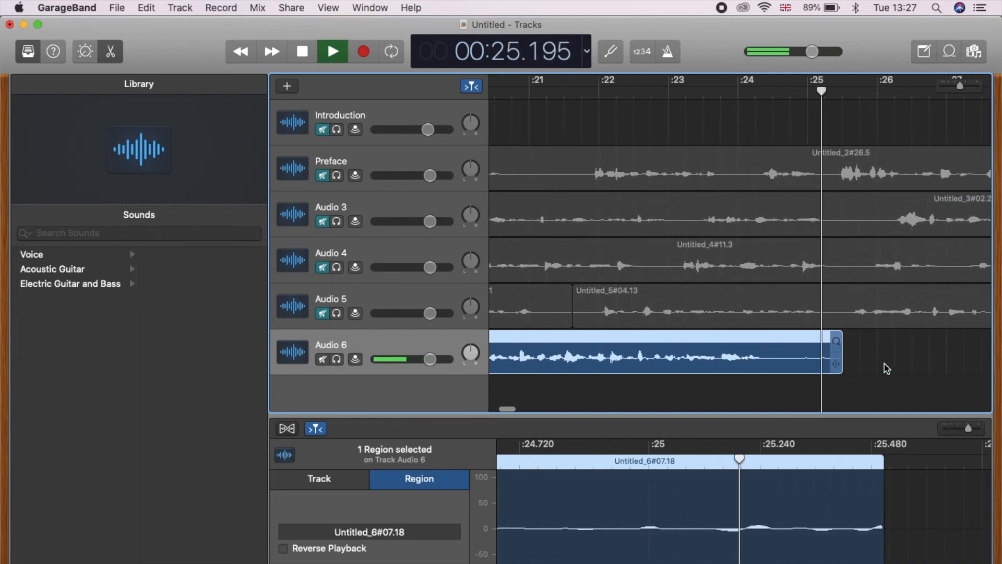
key("space")
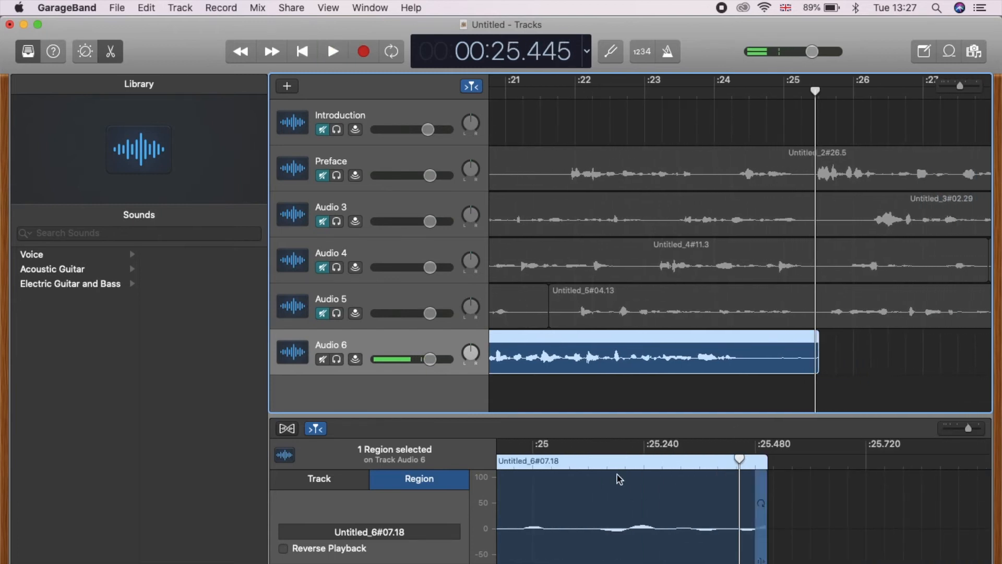
- Rewind to 24 seconds, play Audio 6 in short stretches, and paste the silent clip at about 25.2 seconds
left_click(249, 55)
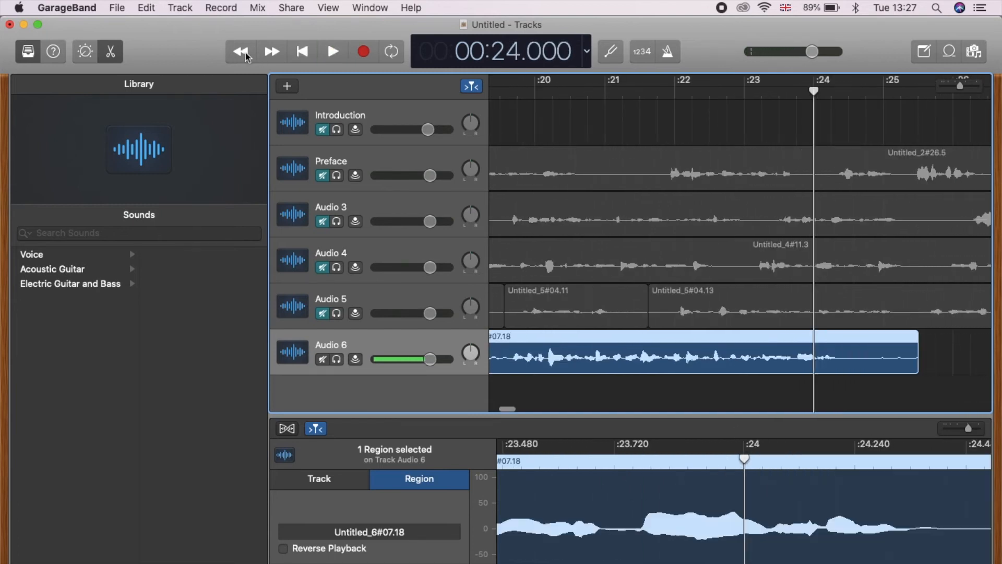
key("space")
key("space")
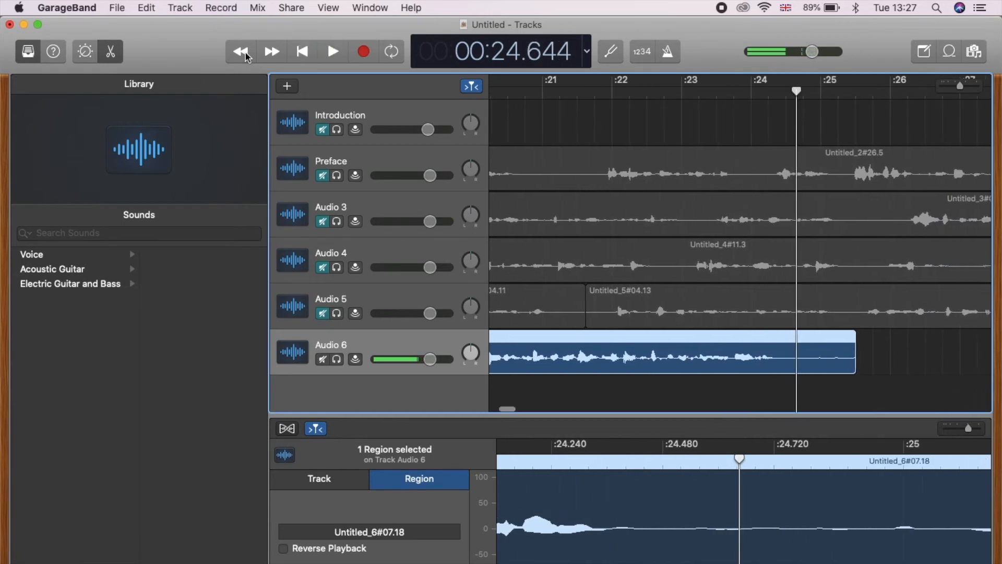
key("space")
key("space")
key("cmd+v")
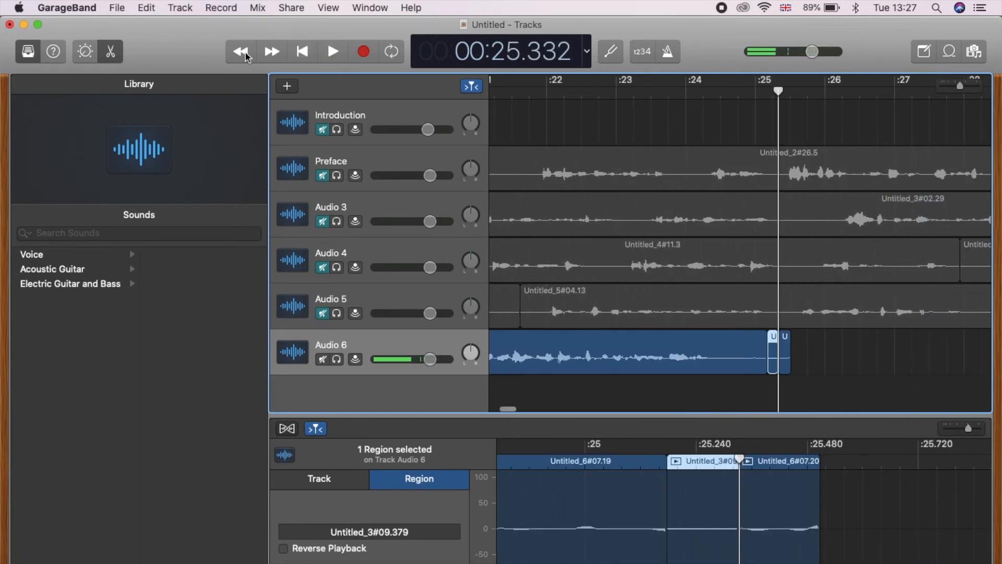
- Stretch the pasted silent clip at the end of Audio 6 to run from about 24.9 to 25.7 seconds
left_click_drag(740, 561, 799, 561)
left_click_drag(677, 560, 565, 560)
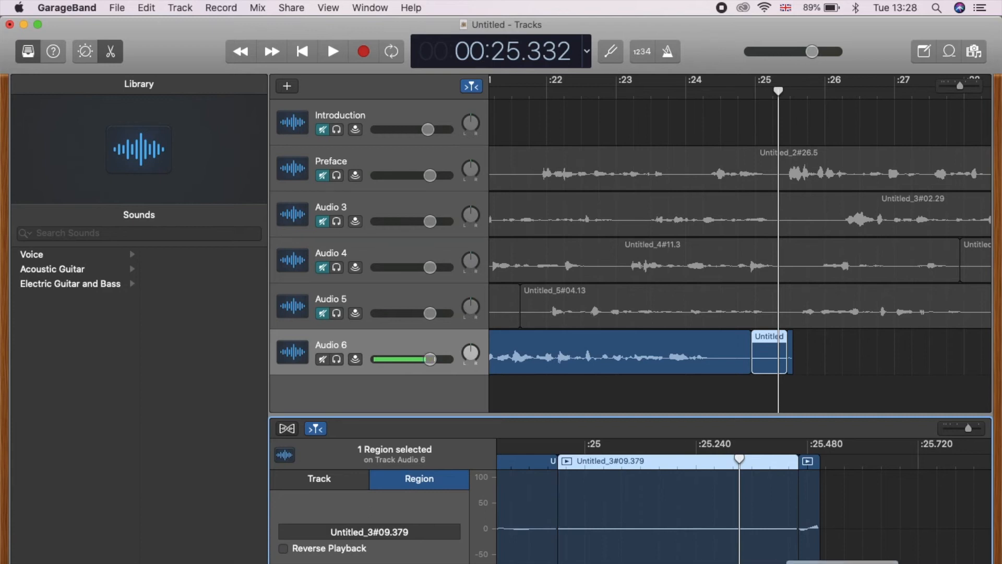
left_click_drag(795, 546, 909, 554)
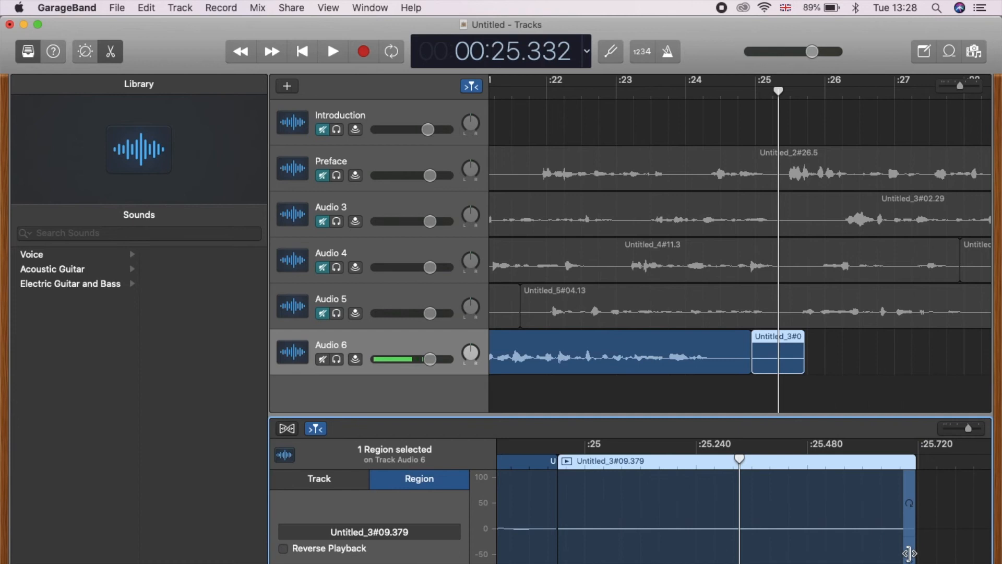
scroll(776, 543, "left", 5)
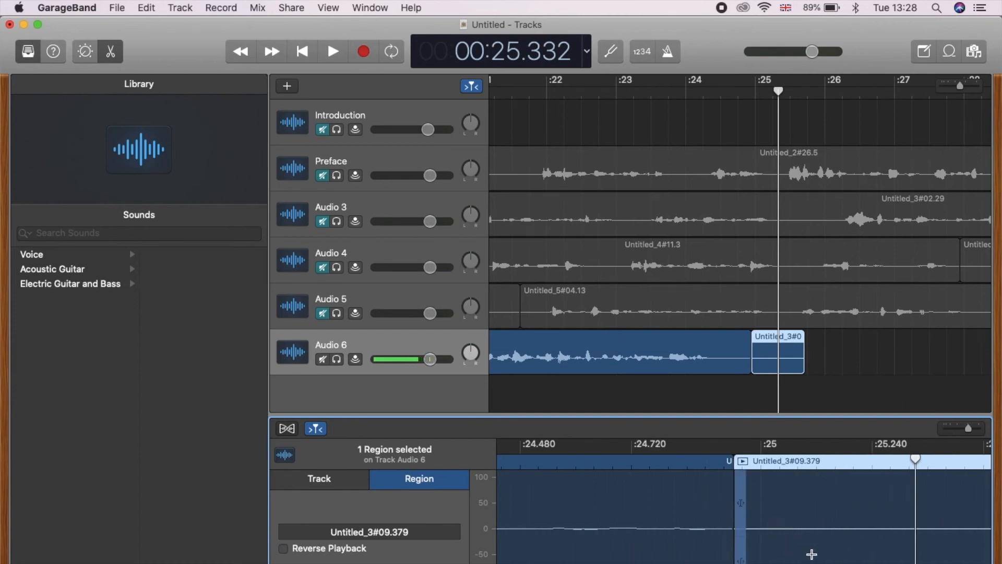
left_click_drag(741, 546, 719, 562)
scroll(748, 560, "right", 5)
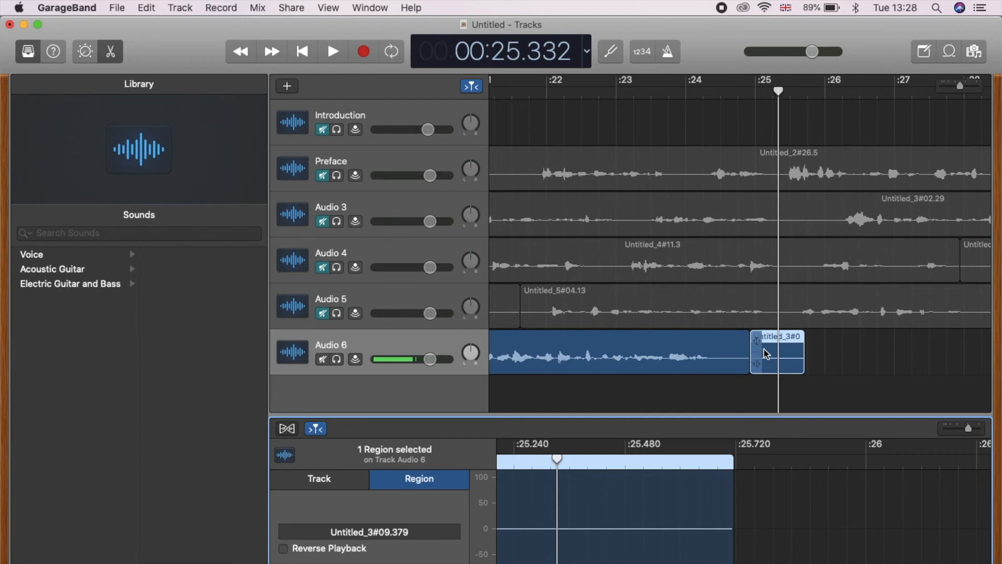
- Select all Audio 6 regions, prepare an MP3 export to disk named preface, and cancel the export
left_click(833, 376)
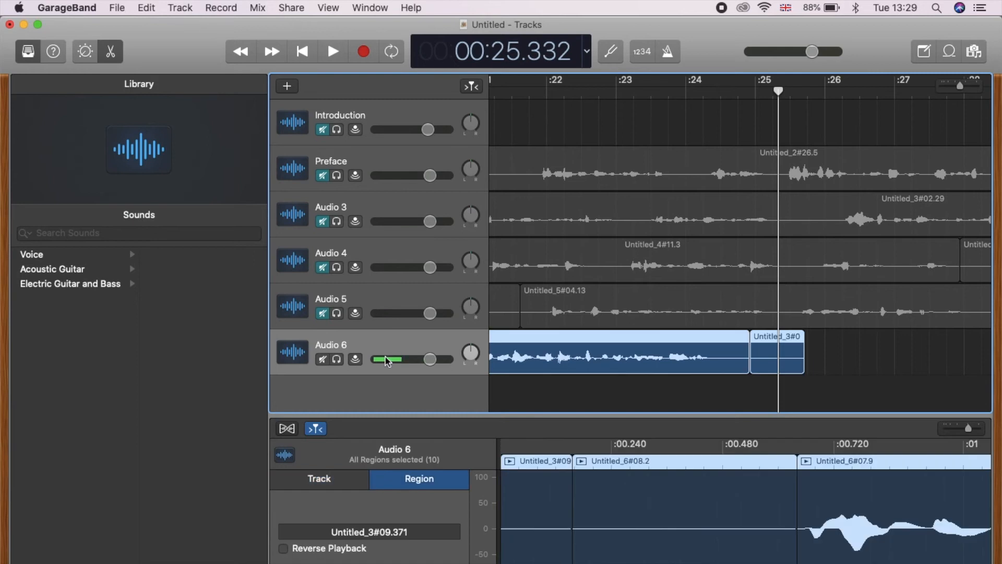
left_click(288, 9)
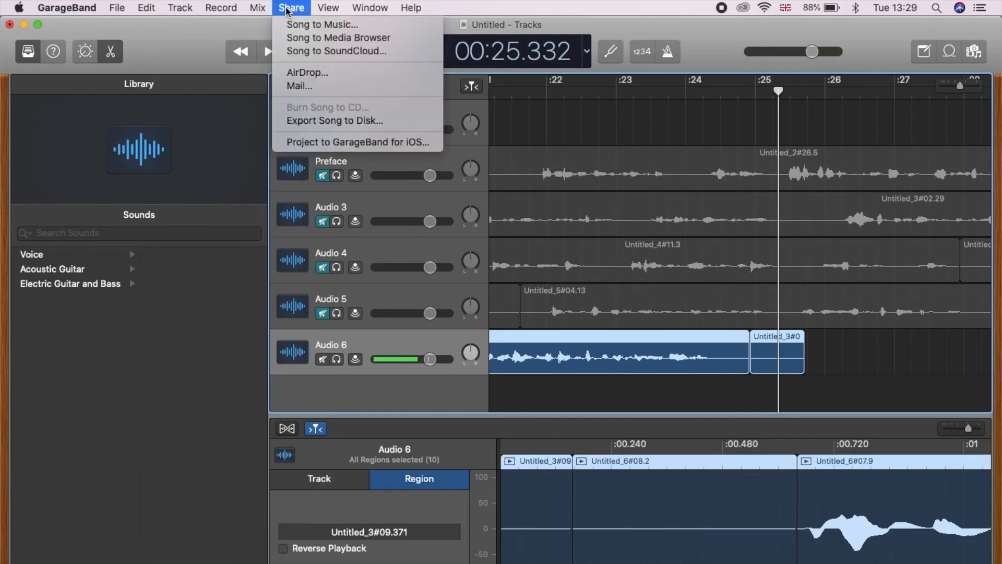
left_click(312, 119)
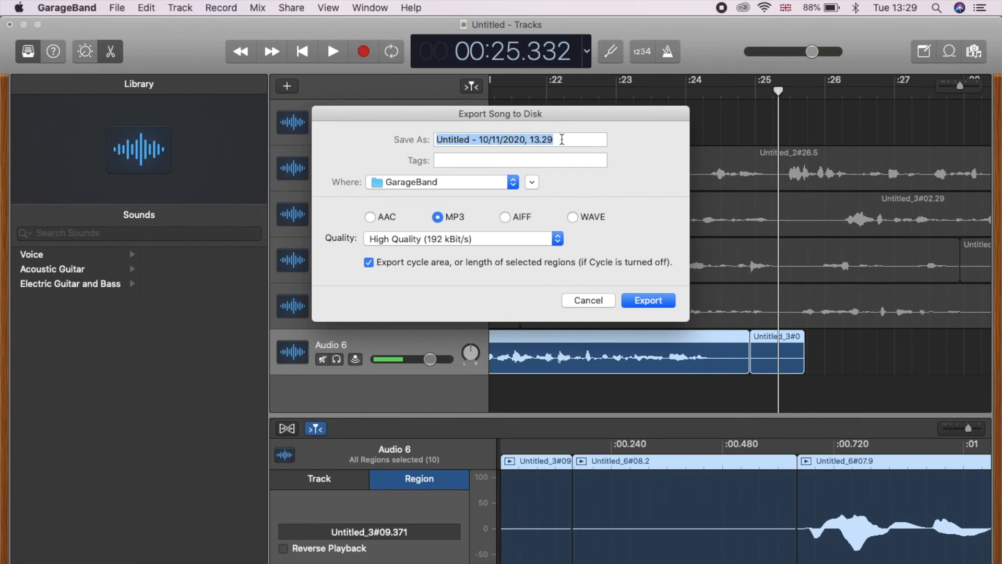
type("preface")
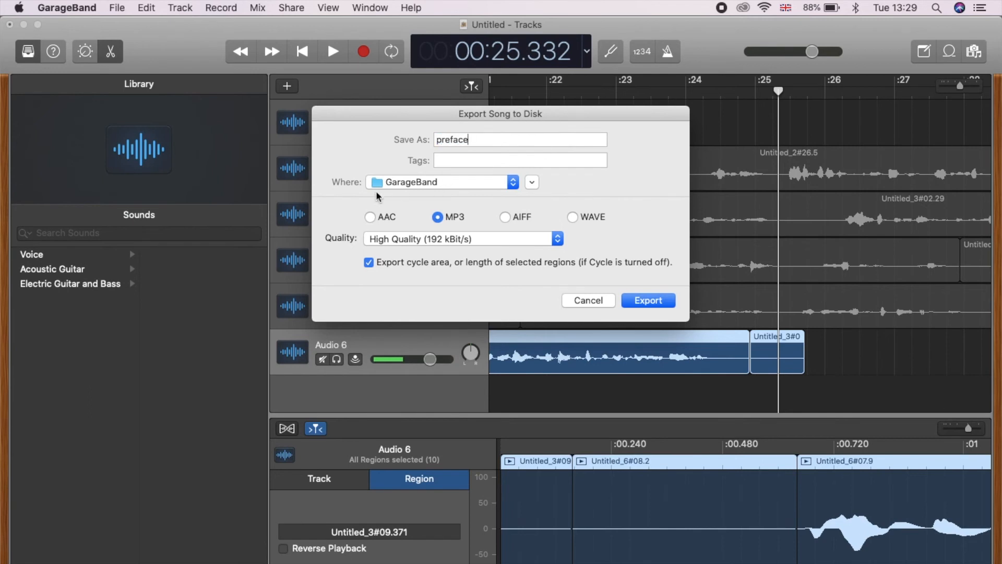
left_click(587, 302)
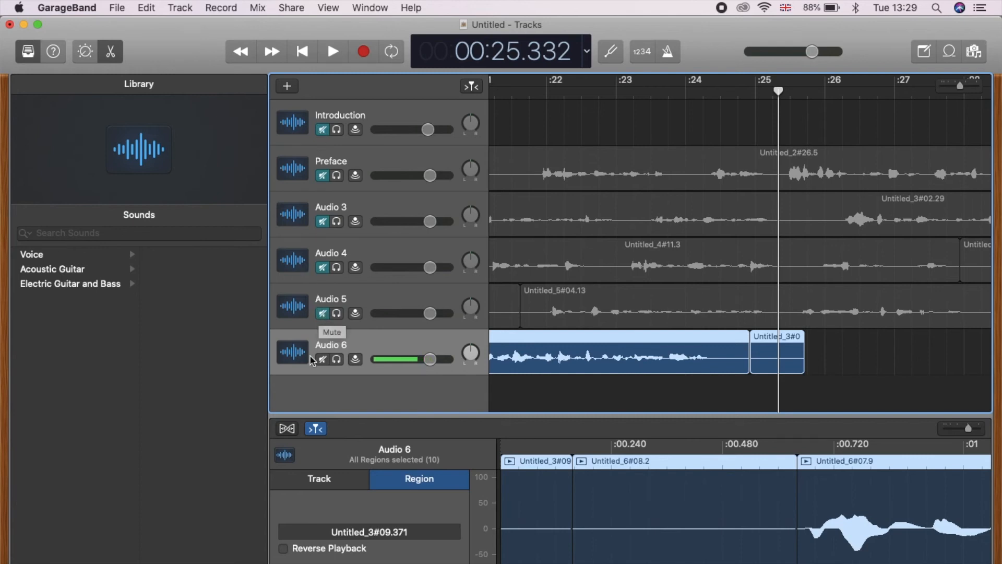
- Unmute the Audio 5 track
left_click(323, 314)
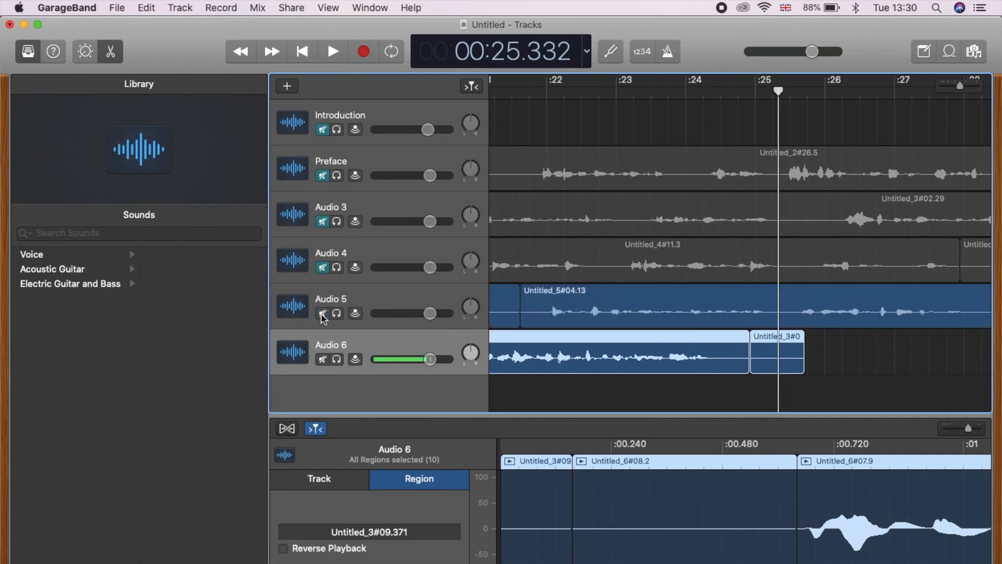
- Play Audio 5 and Audio 6 together from the start for about two seconds, return to the beginning, and mute Audio 5
left_click(302, 52)
key("space")
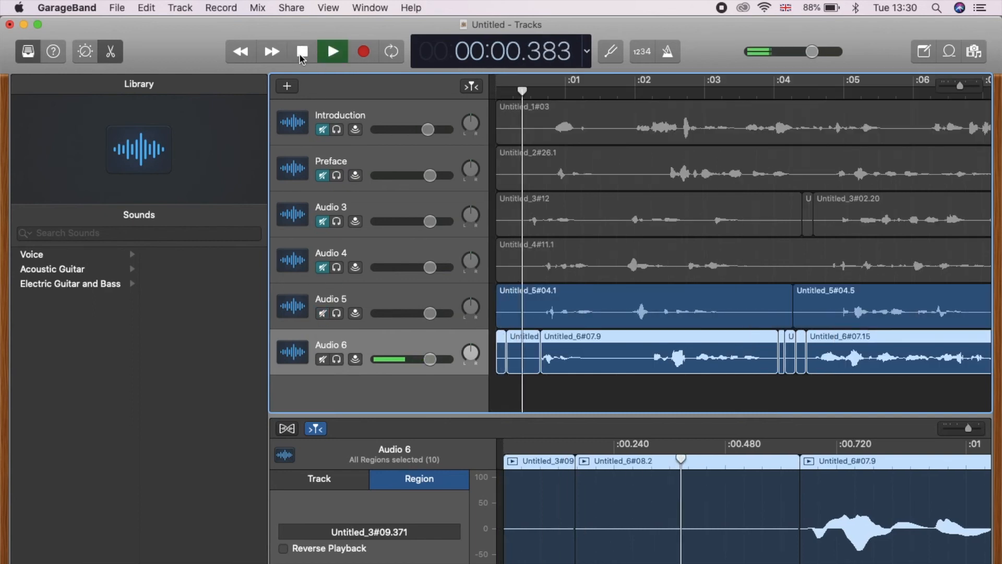
left_click(302, 52)
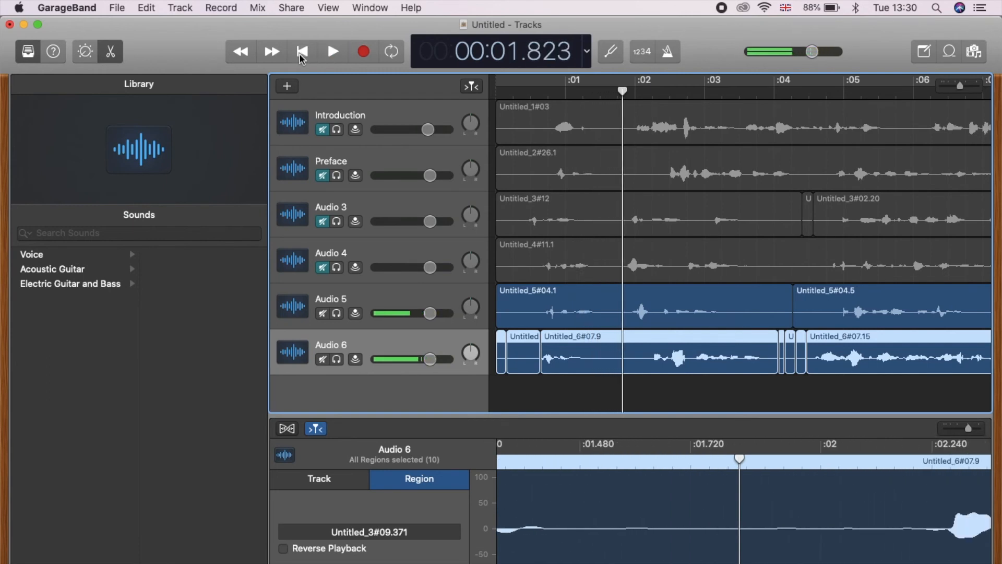
left_click(302, 52)
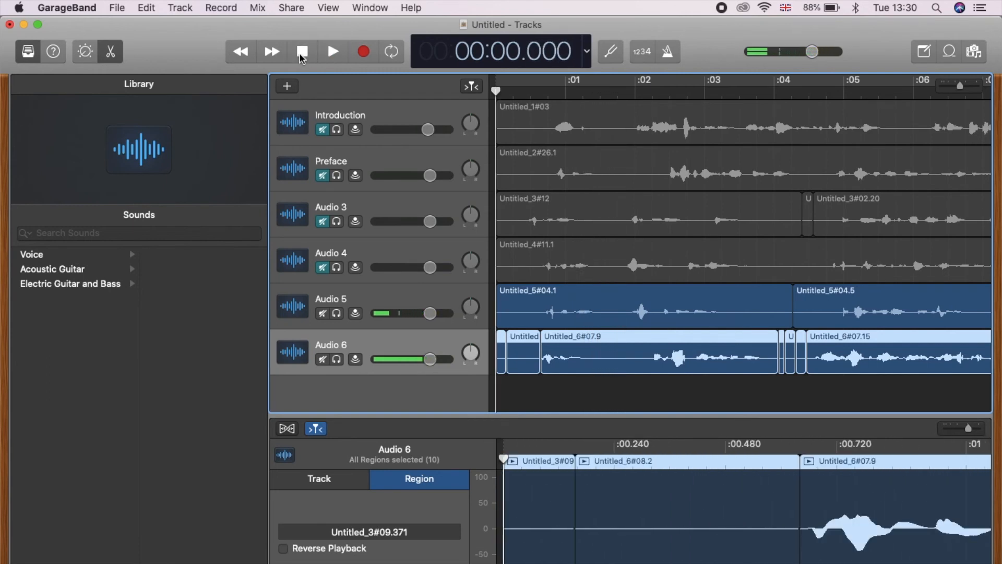
left_click(322, 305)
left_click(322, 314)
left_click(323, 340)
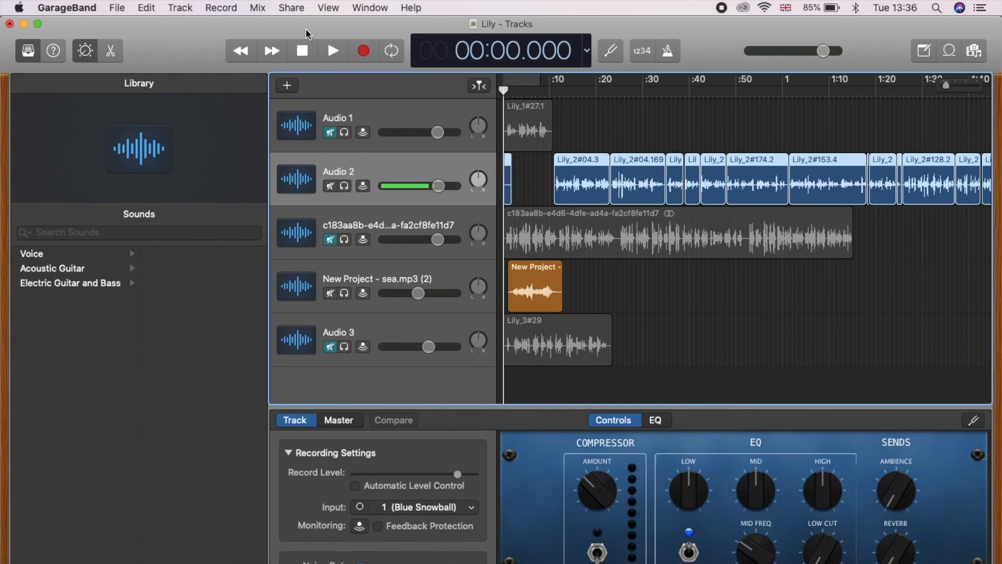
- Play the Lily project from the start to about 13.6 seconds and inspect the closing voice and sea regions past 5:00
key("space")
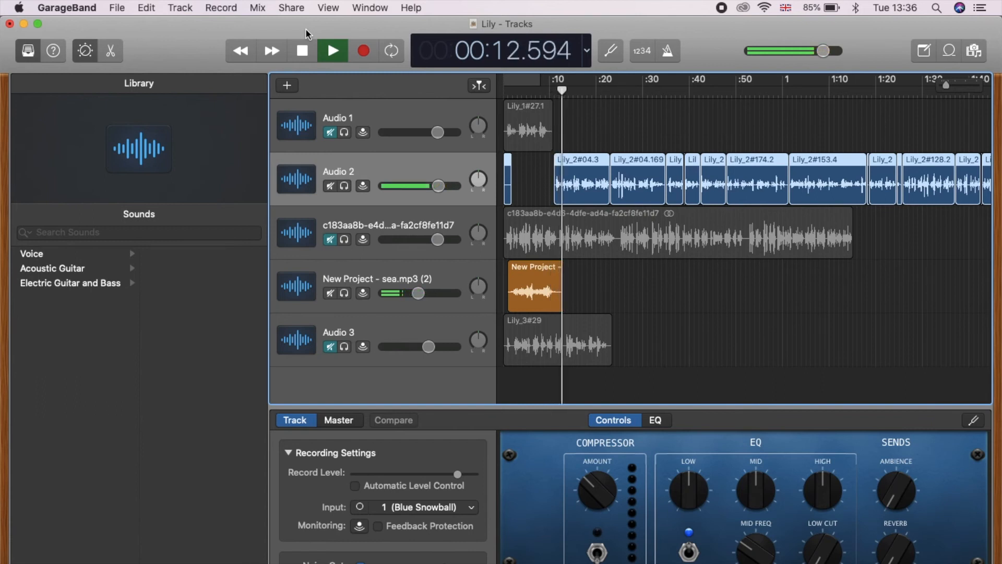
key("space")
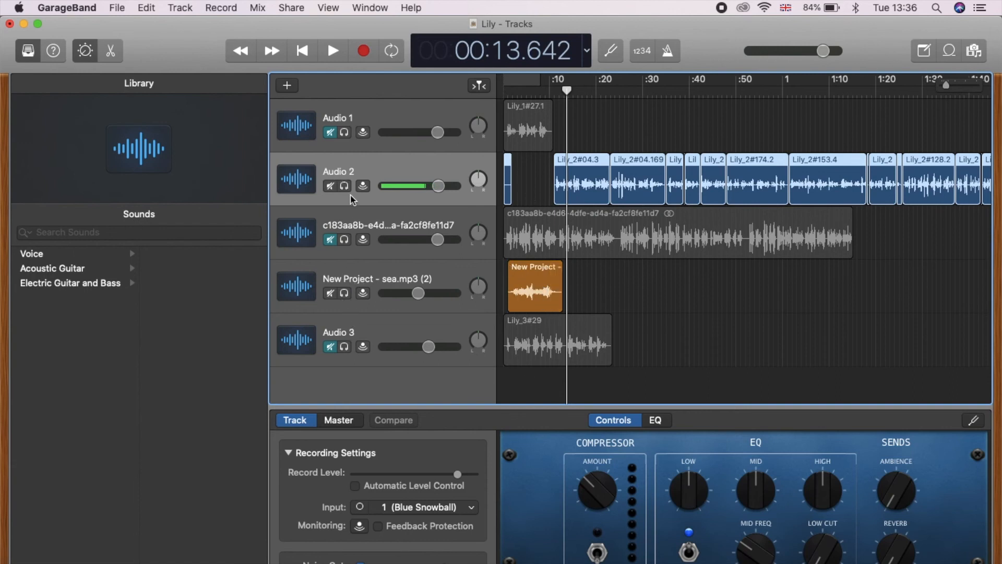
scroll(743, 319, "right", 15)
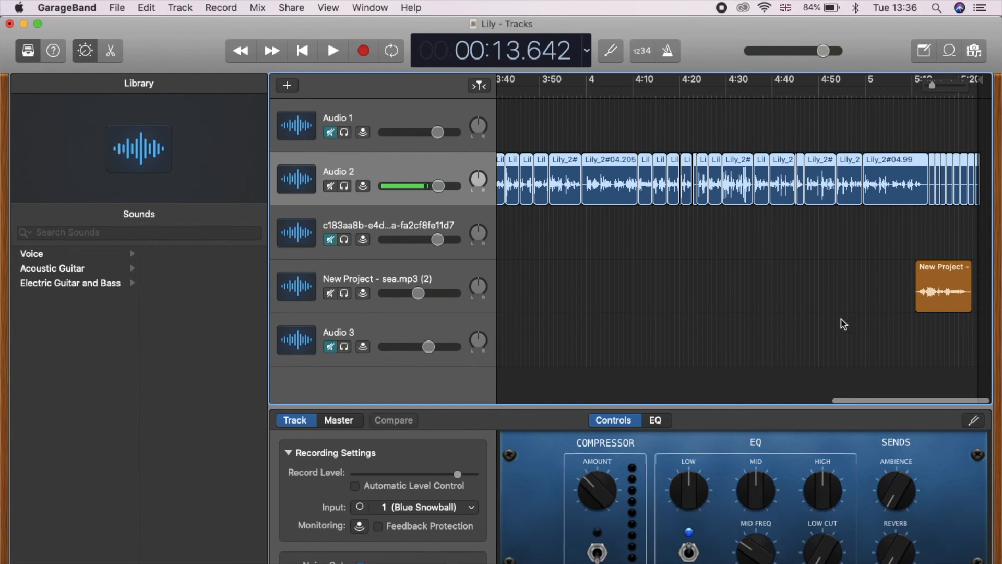
scroll(838, 325, "left", 15)
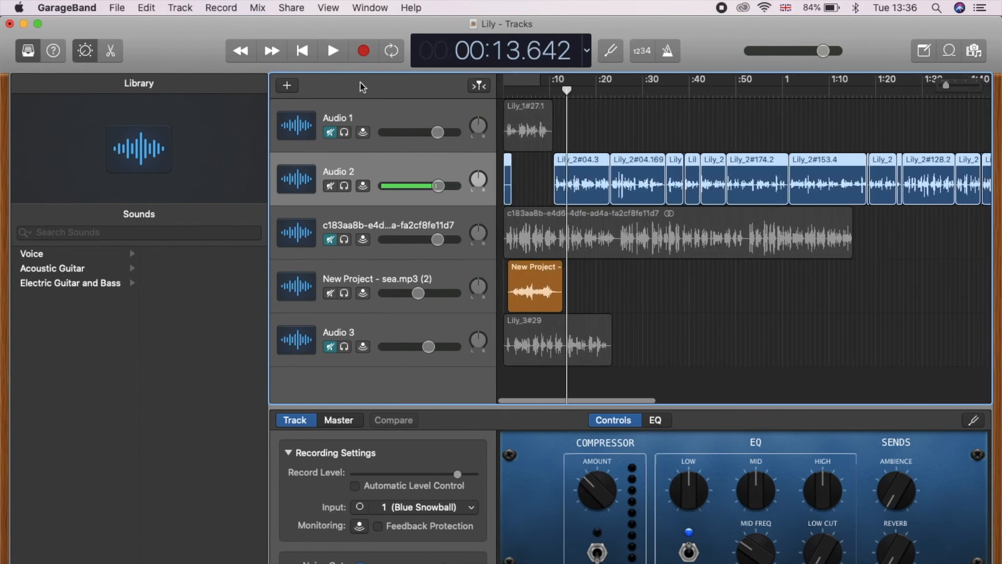
- Export the song to disk as a High Quality (192 kBit/s) MP3 in the GarageBand folder, limited to the selected regions' length
left_click(289, 7)
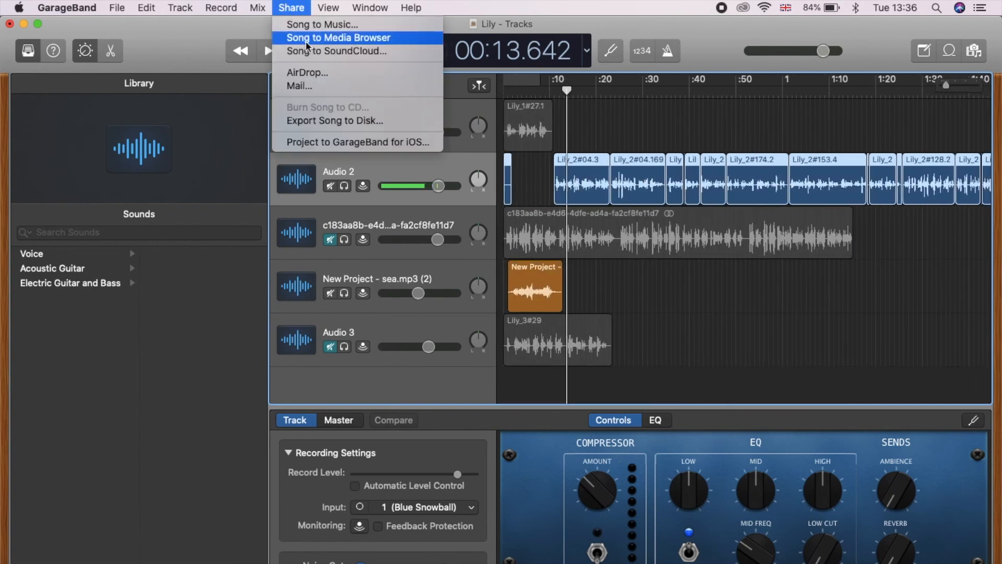
left_click(334, 121)
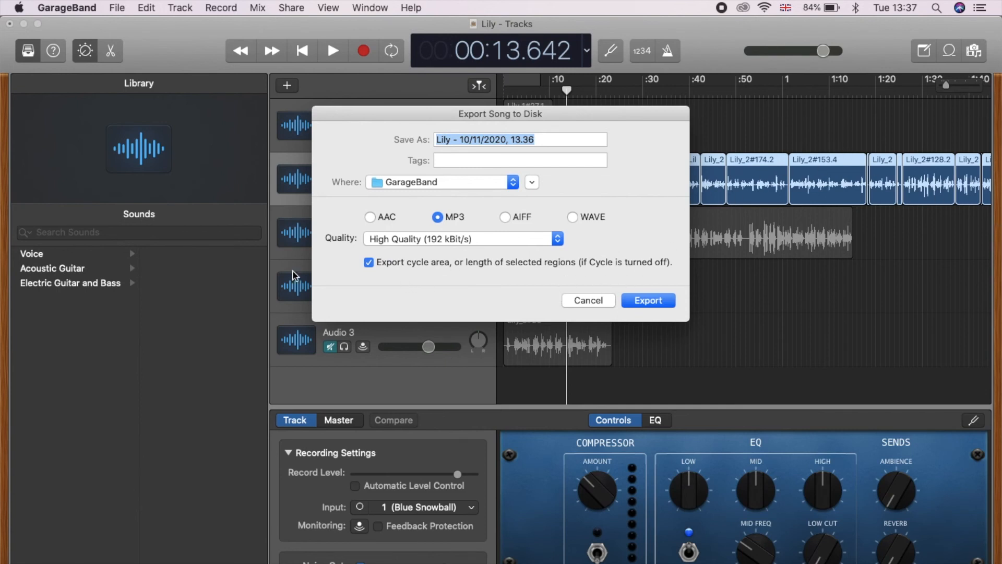
left_click(648, 301)
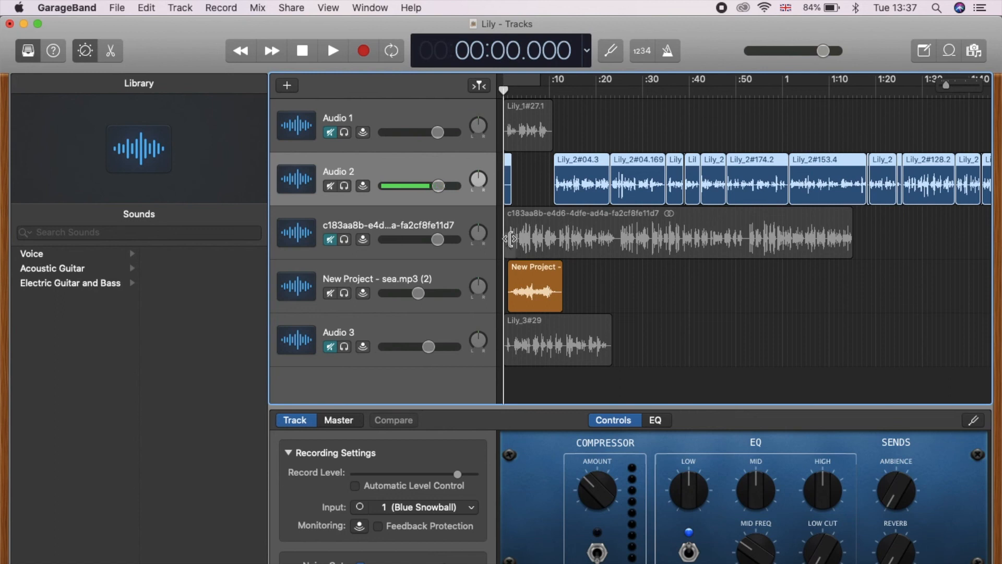
- Select five consecutive Audio 2 regions together, starting with the one at about 10 seconds, and clear the selection
left_click(531, 168)
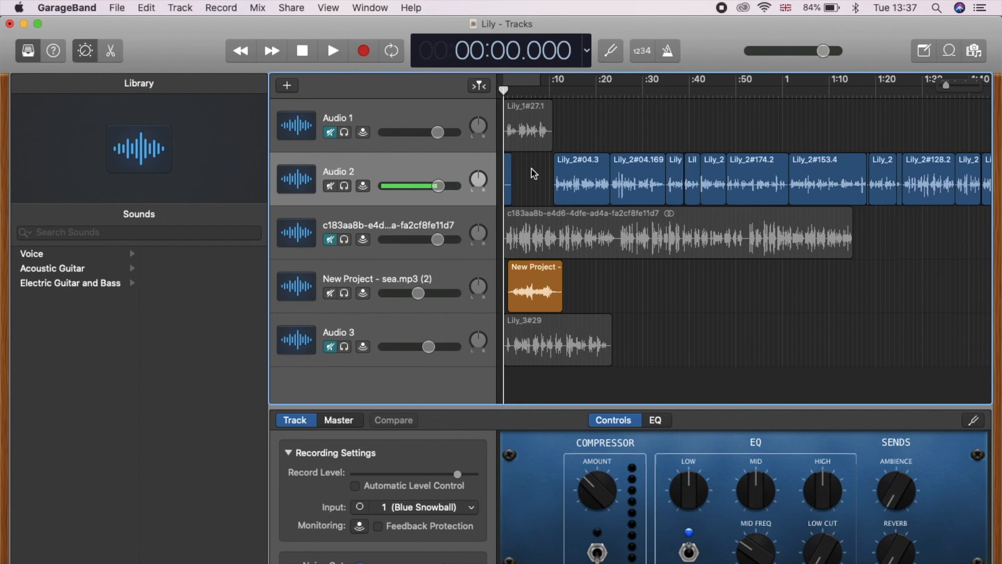
scroll(703, 215, "right", 2)
scroll(703, 215, "left", 3)
left_click(576, 173)
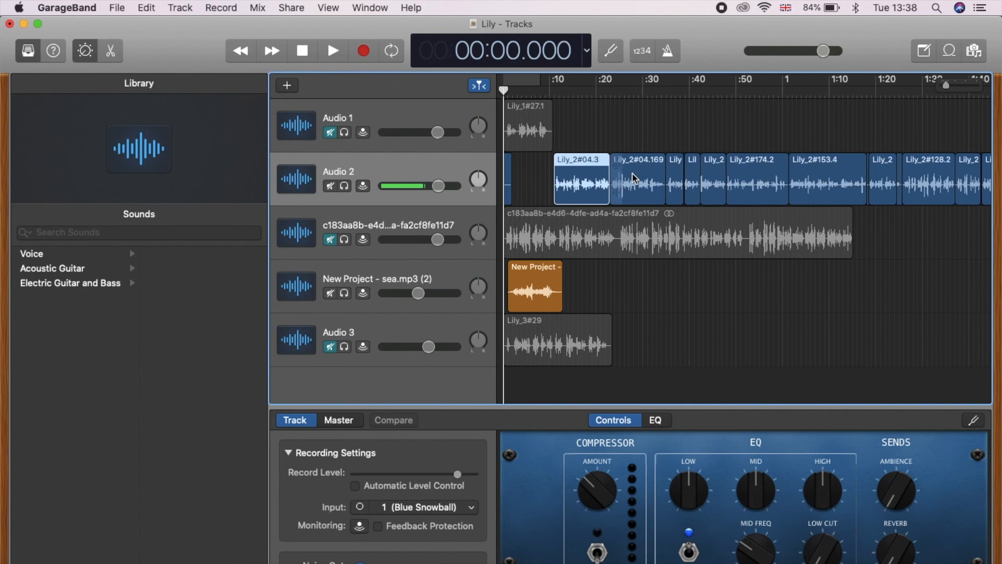
left_click(632, 177)
left_click(589, 177)
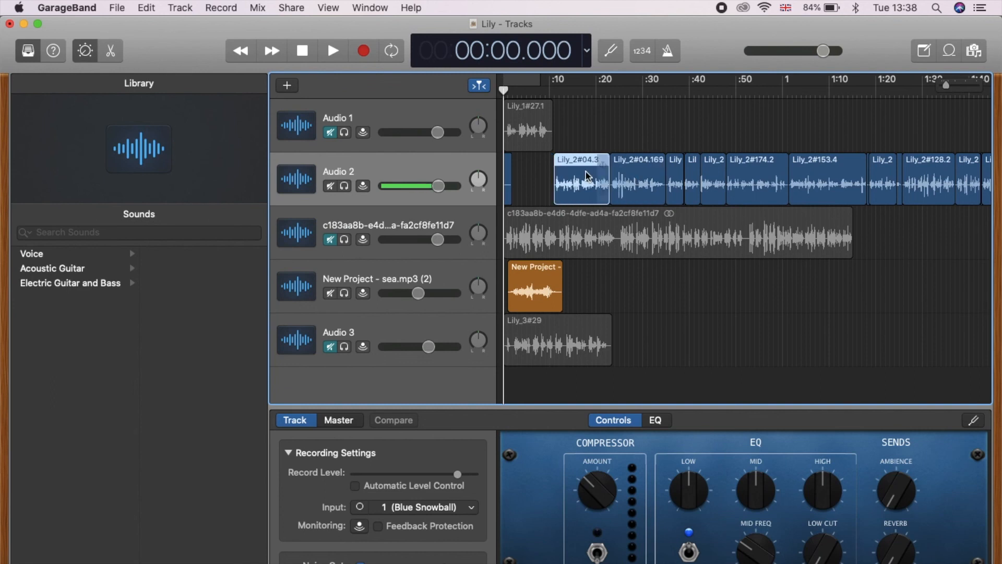
left_click(646, 180, "shift")
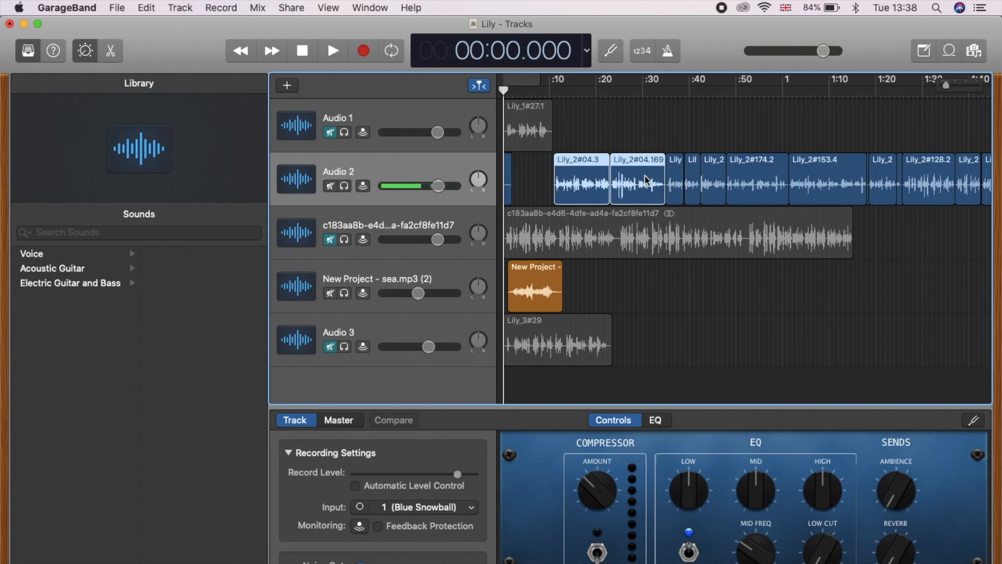
left_click(677, 178, "shift")
left_click(693, 179, "shift")
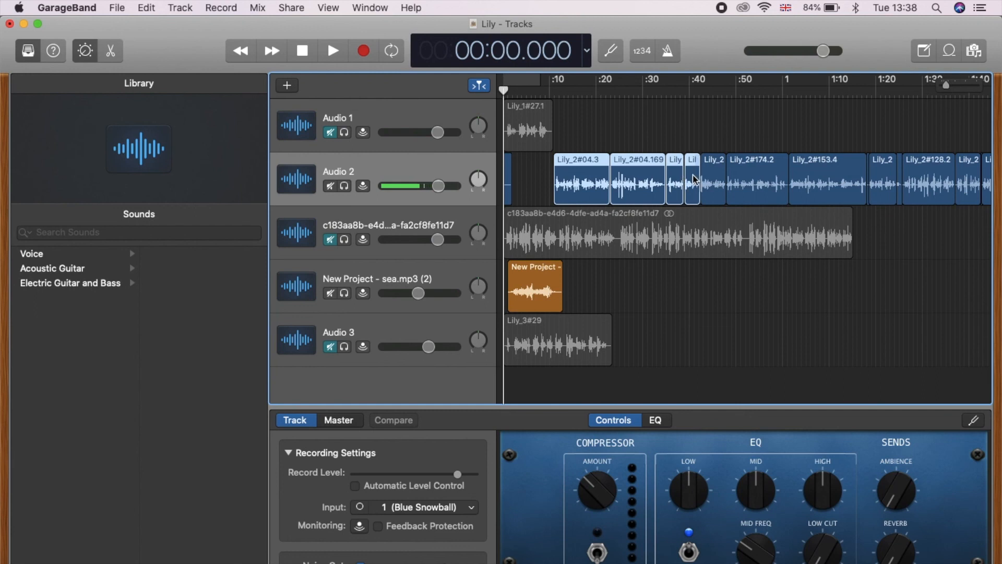
left_click(717, 180, "shift")
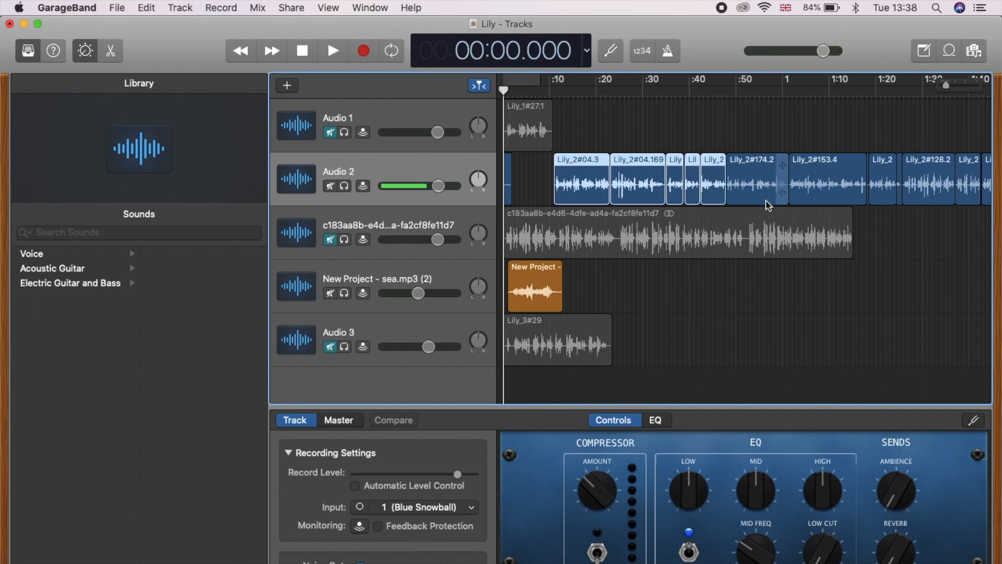
left_click(882, 331)
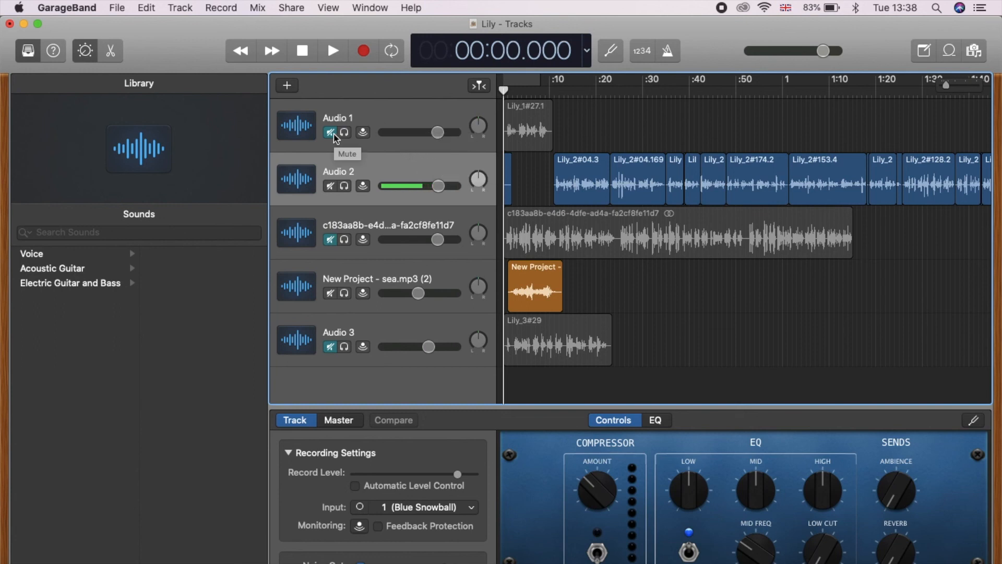
- Mute the Audio 2 track and the New Project - sea.mp3 (2) track
left_click(329, 196)
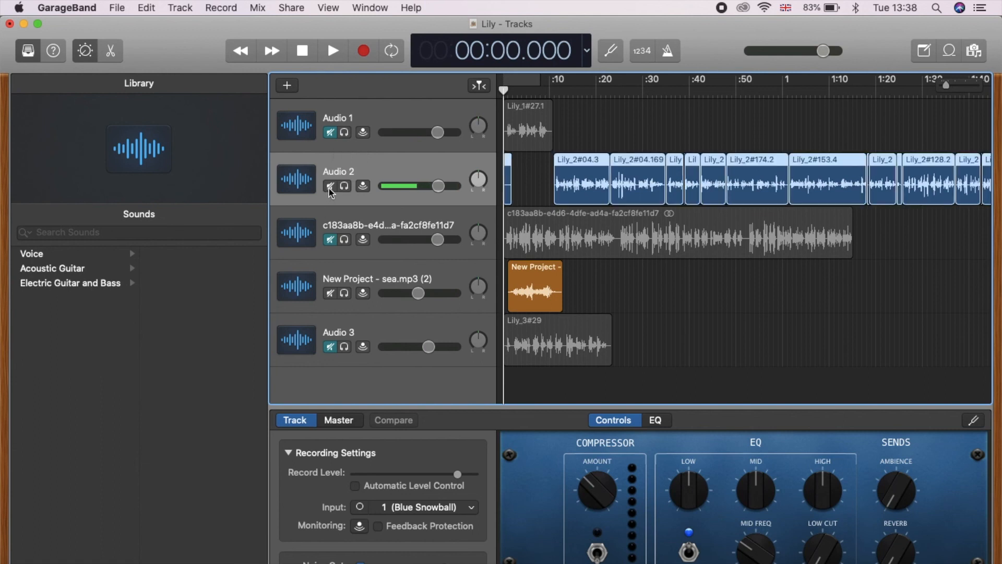
left_click(330, 186)
left_click(330, 293)
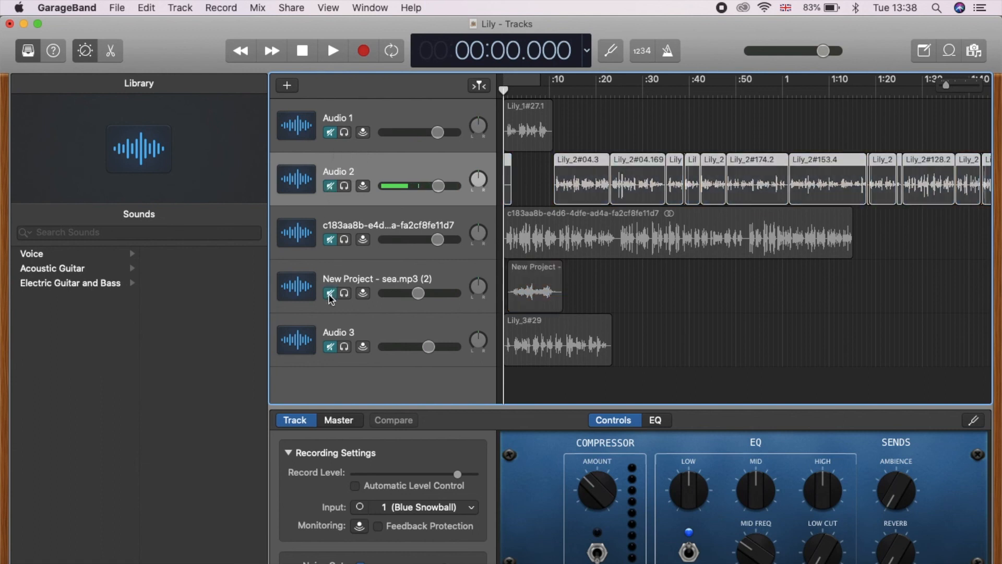
- Unmute the Audio 1 track and play it from the start to about 9.5 seconds
left_click(397, 115)
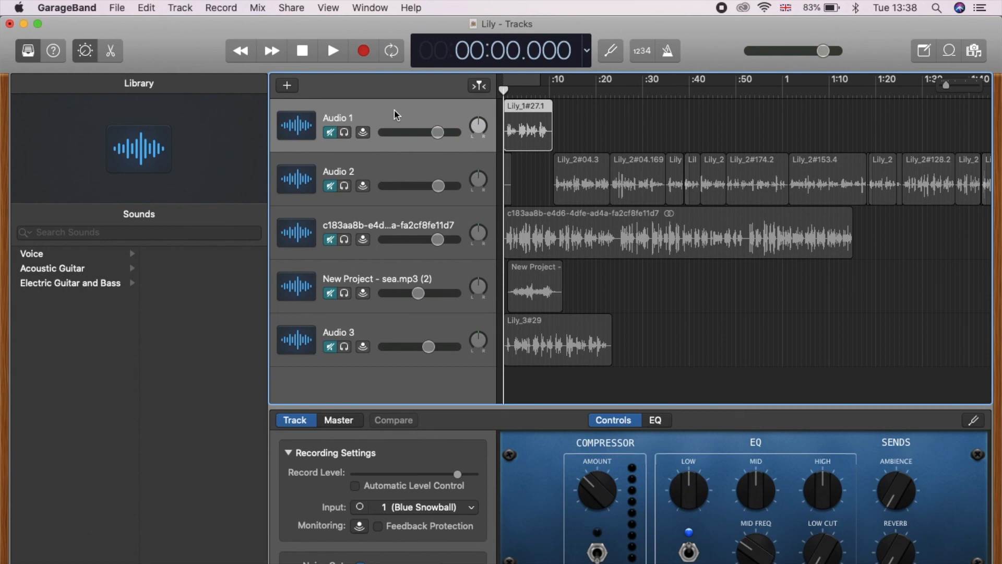
left_click(331, 133)
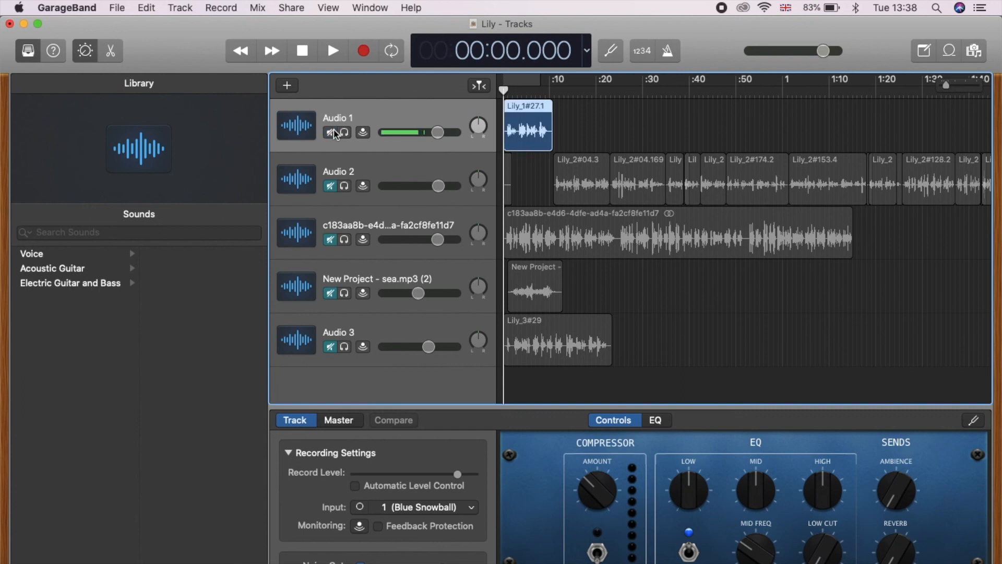
key("space")
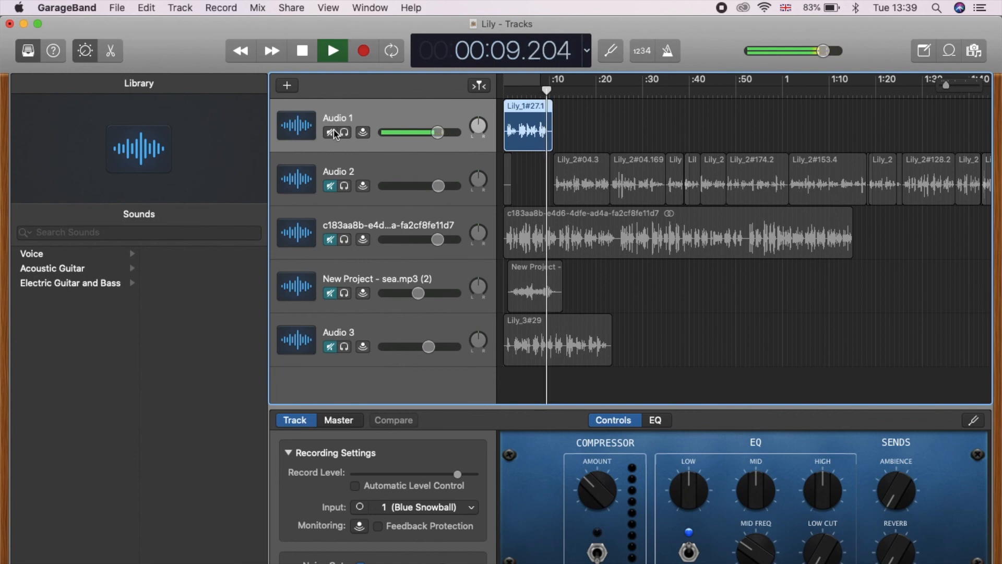
key("space")
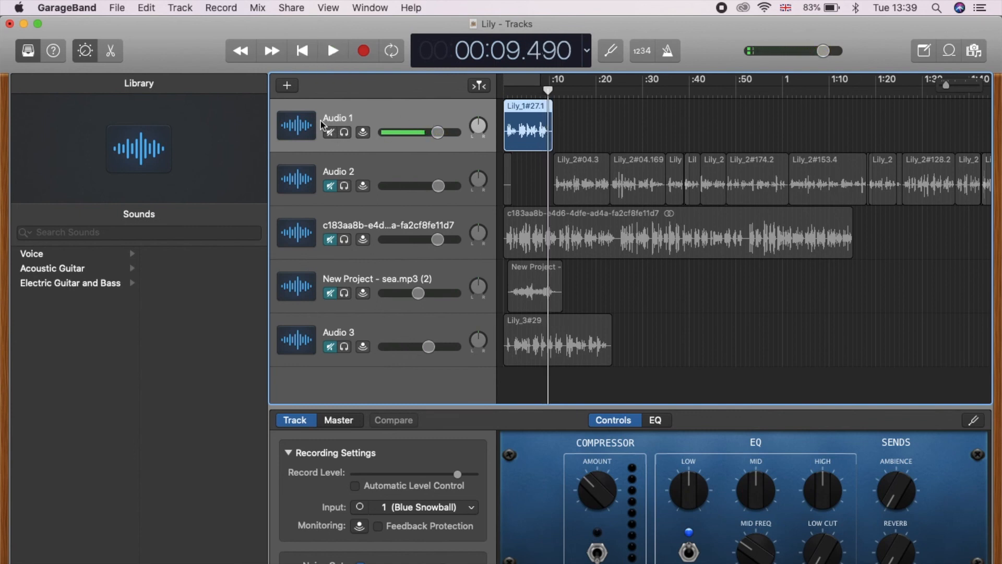
- Mute Audio 1, unmute Audio 3, and play Audio 3 from the start to about 5.7 seconds, leaving its track selected
left_click(329, 354)
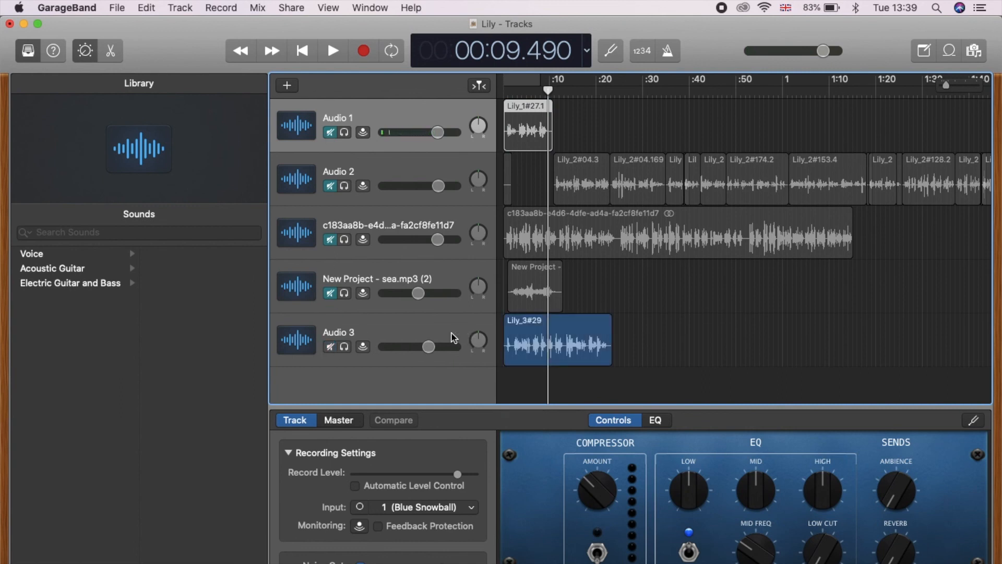
left_click(312, 51)
left_click(328, 55)
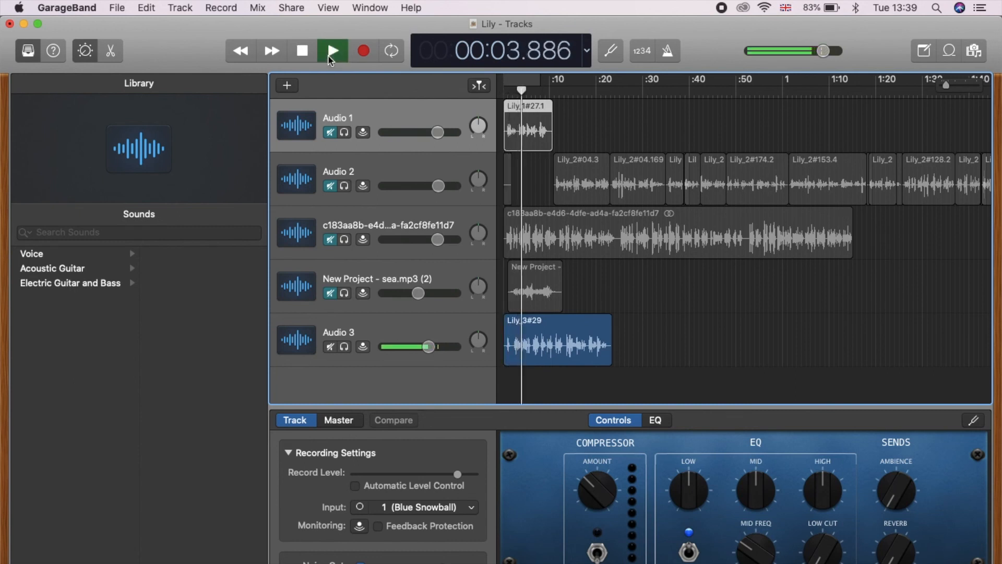
left_click(328, 55)
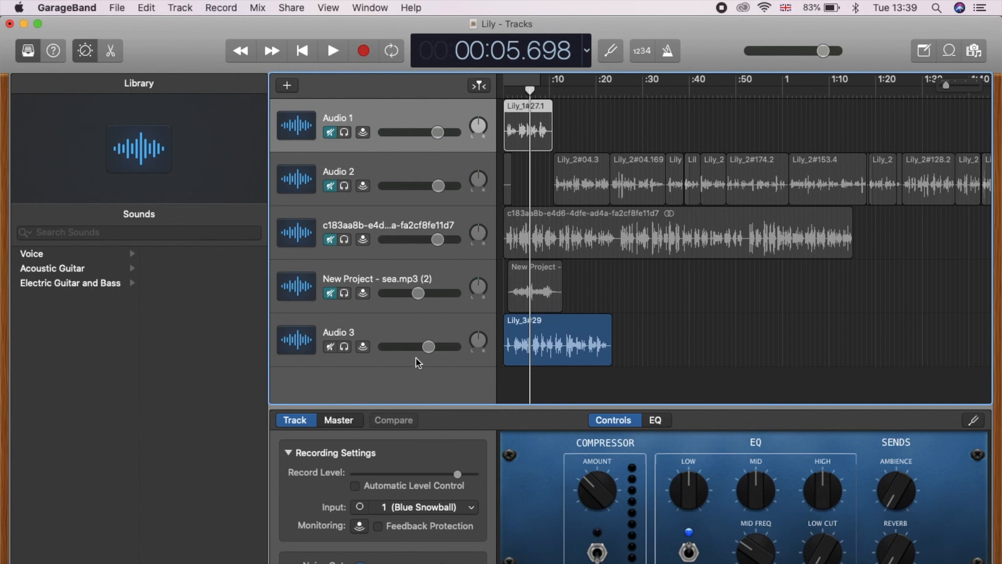
left_click(441, 331)
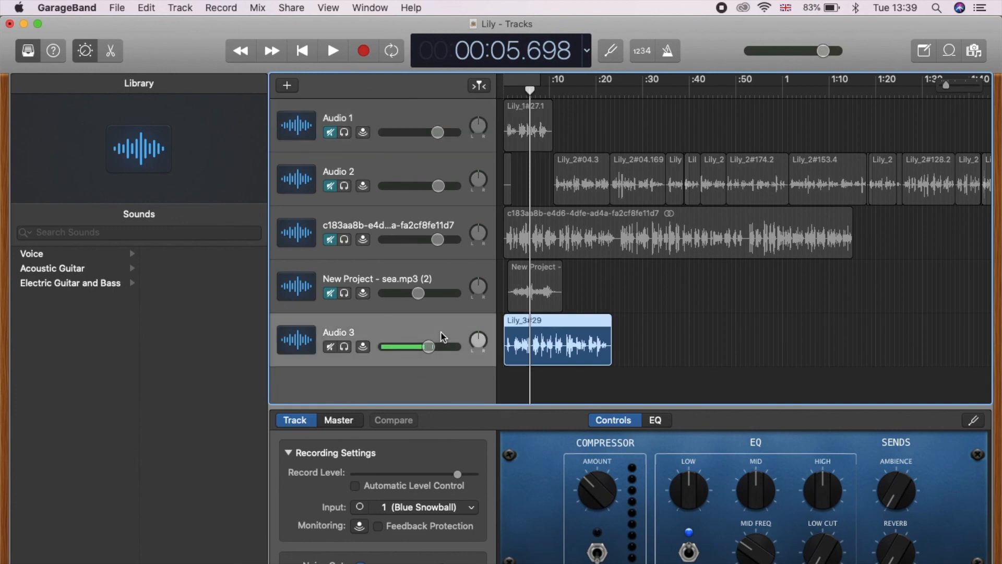